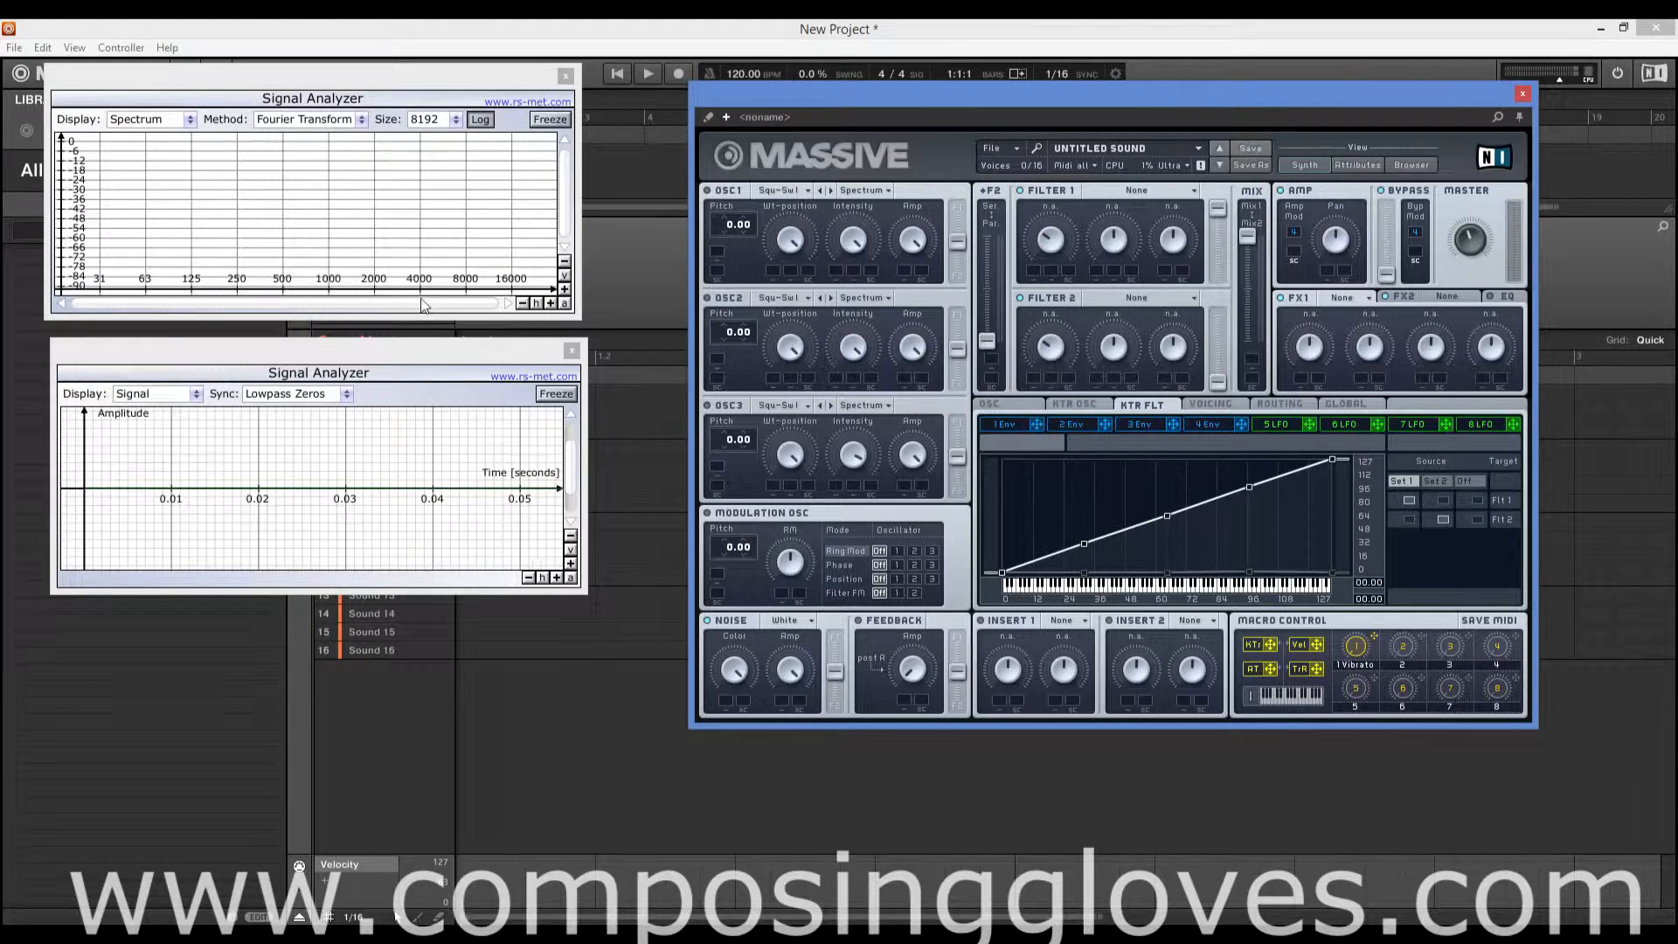
- Review the noise types offered by the noise generator and keep White Noise selected
left_click(784, 620)
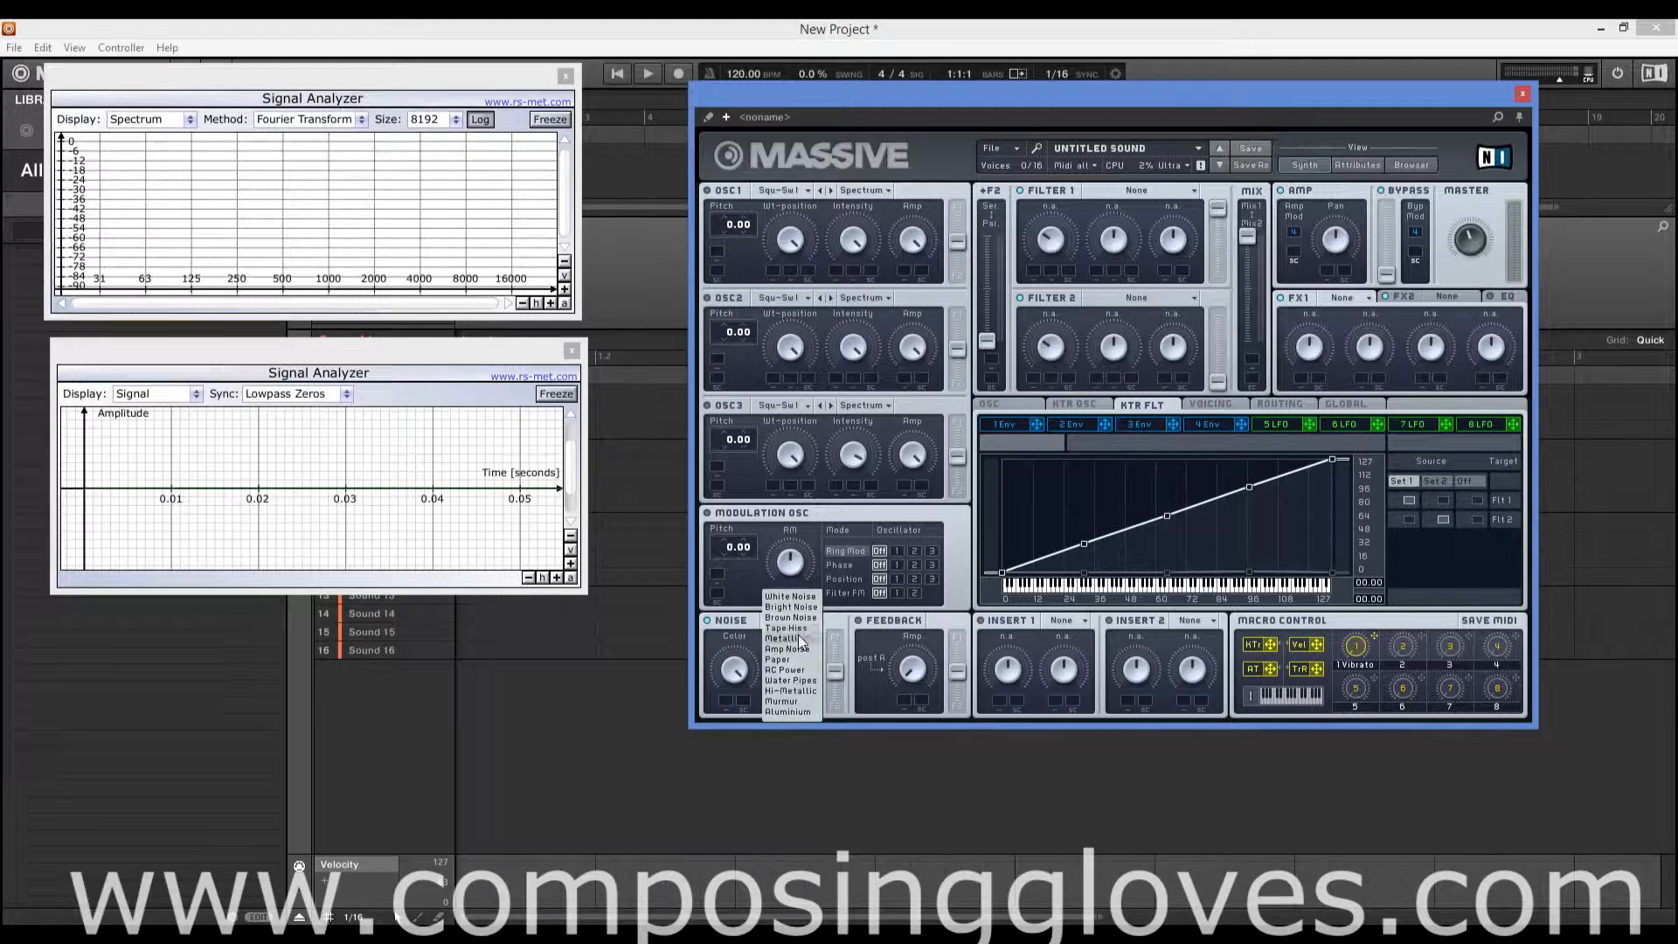
left_click(791, 597)
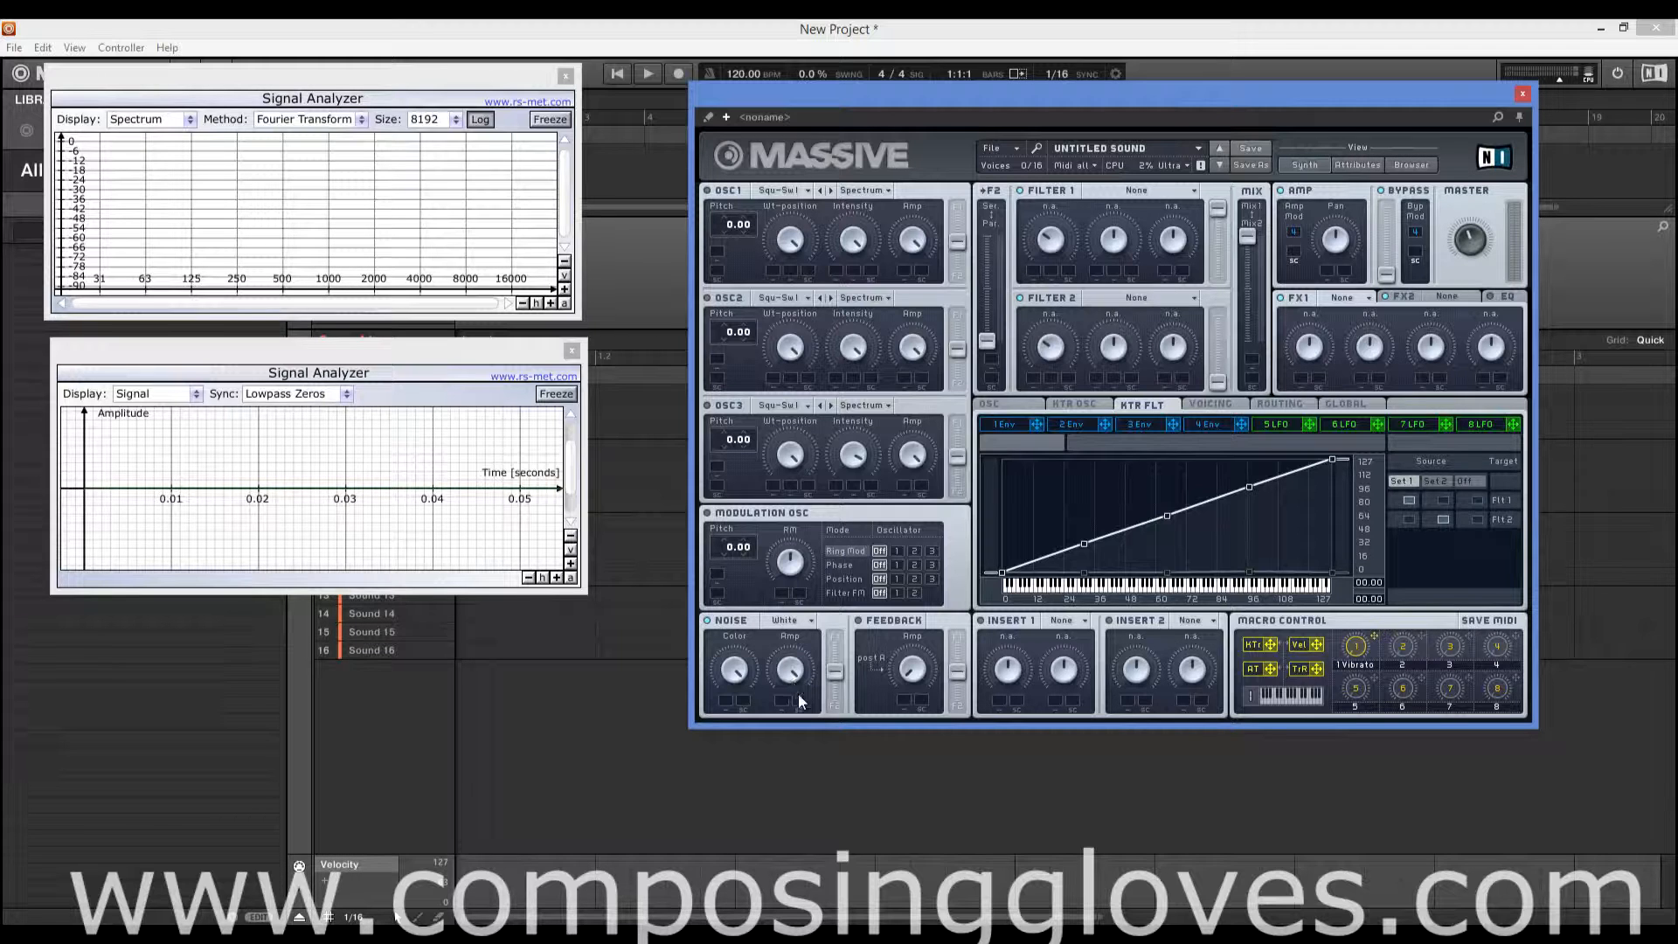
left_click_drag(783, 673, 816, 897)
left_click(706, 190)
left_click(813, 620)
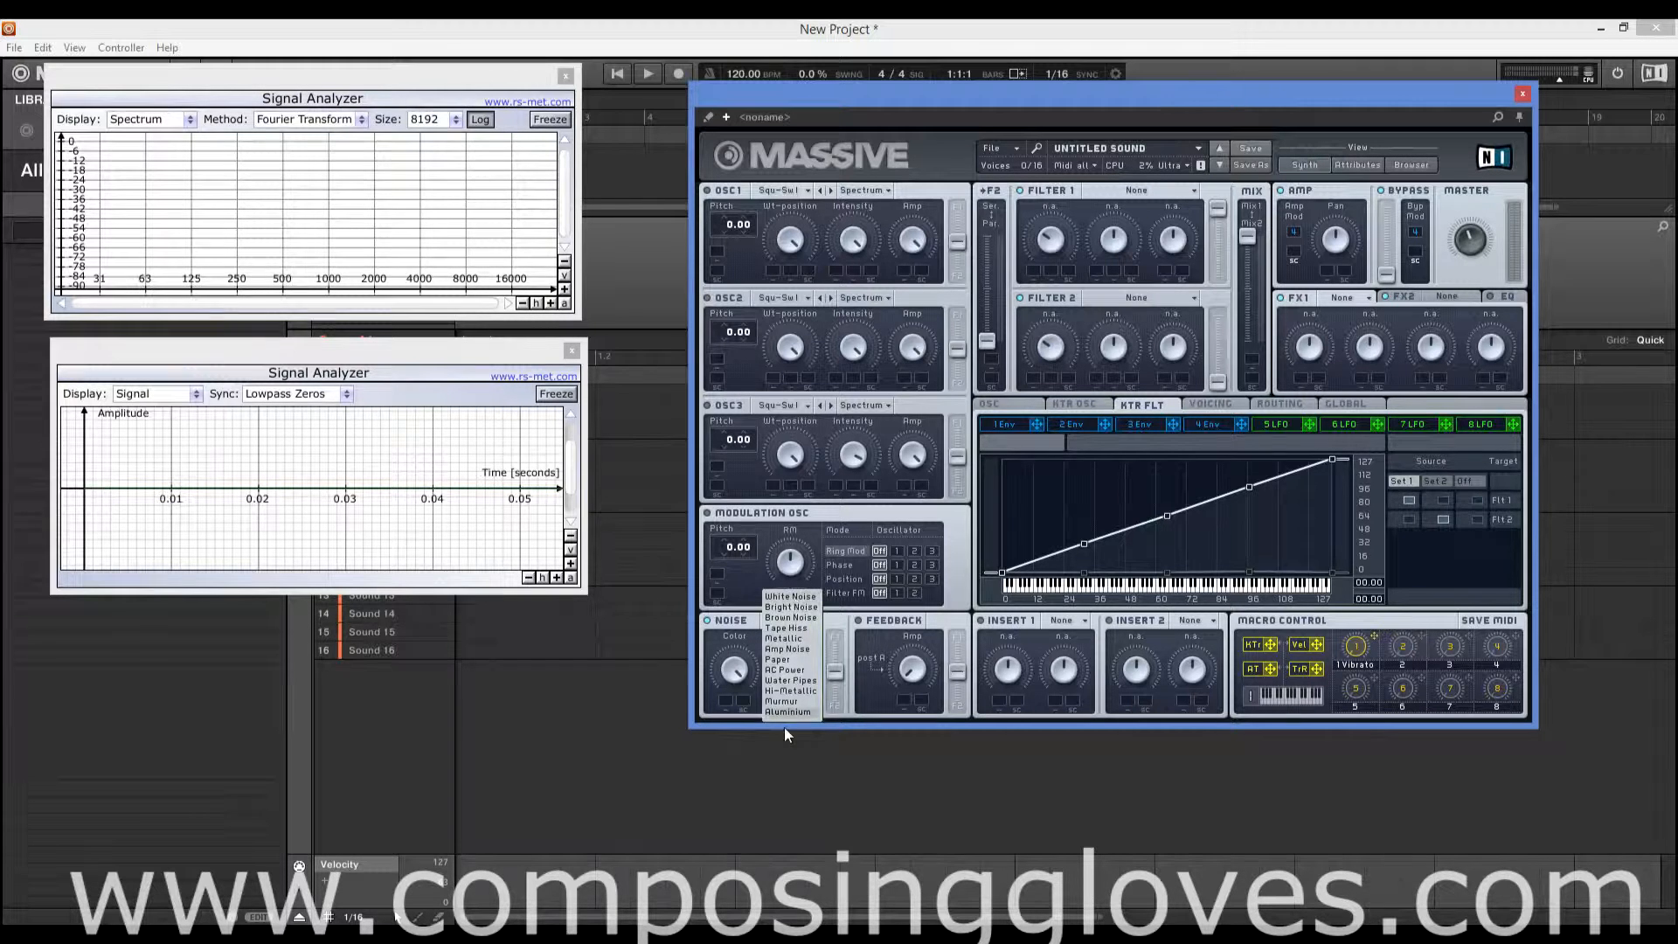
left_click(784, 598)
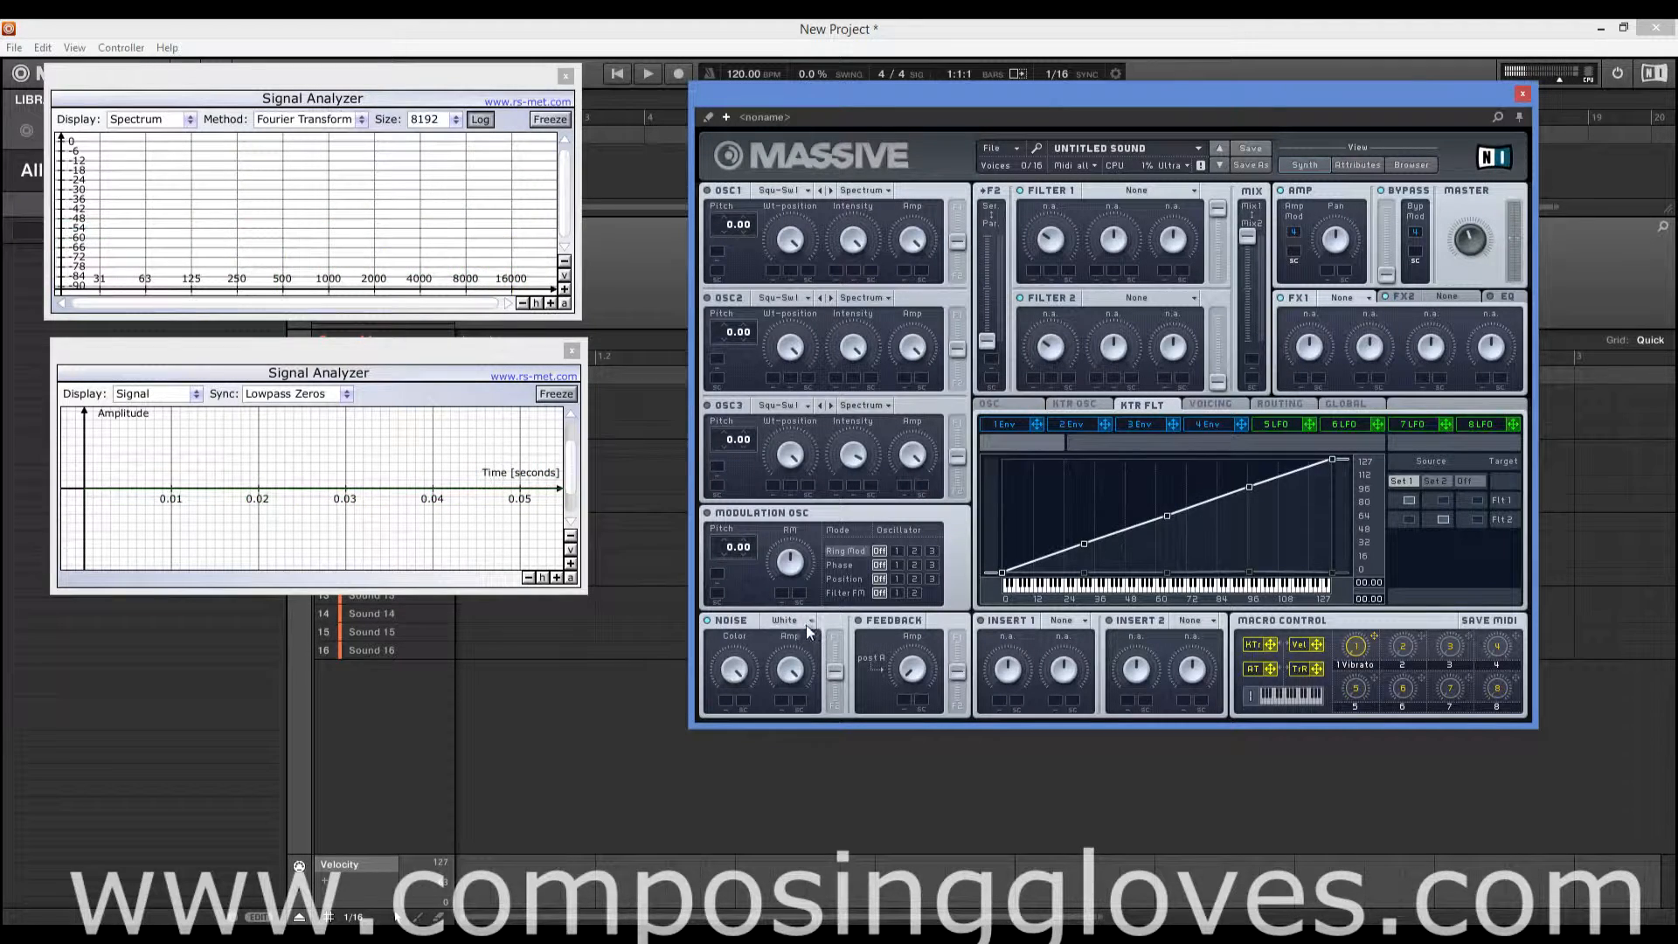
- Set the noise generator to the Murmur type and sweep its Color down to a low value
left_click(807, 621)
left_click(789, 669)
left_click(810, 623)
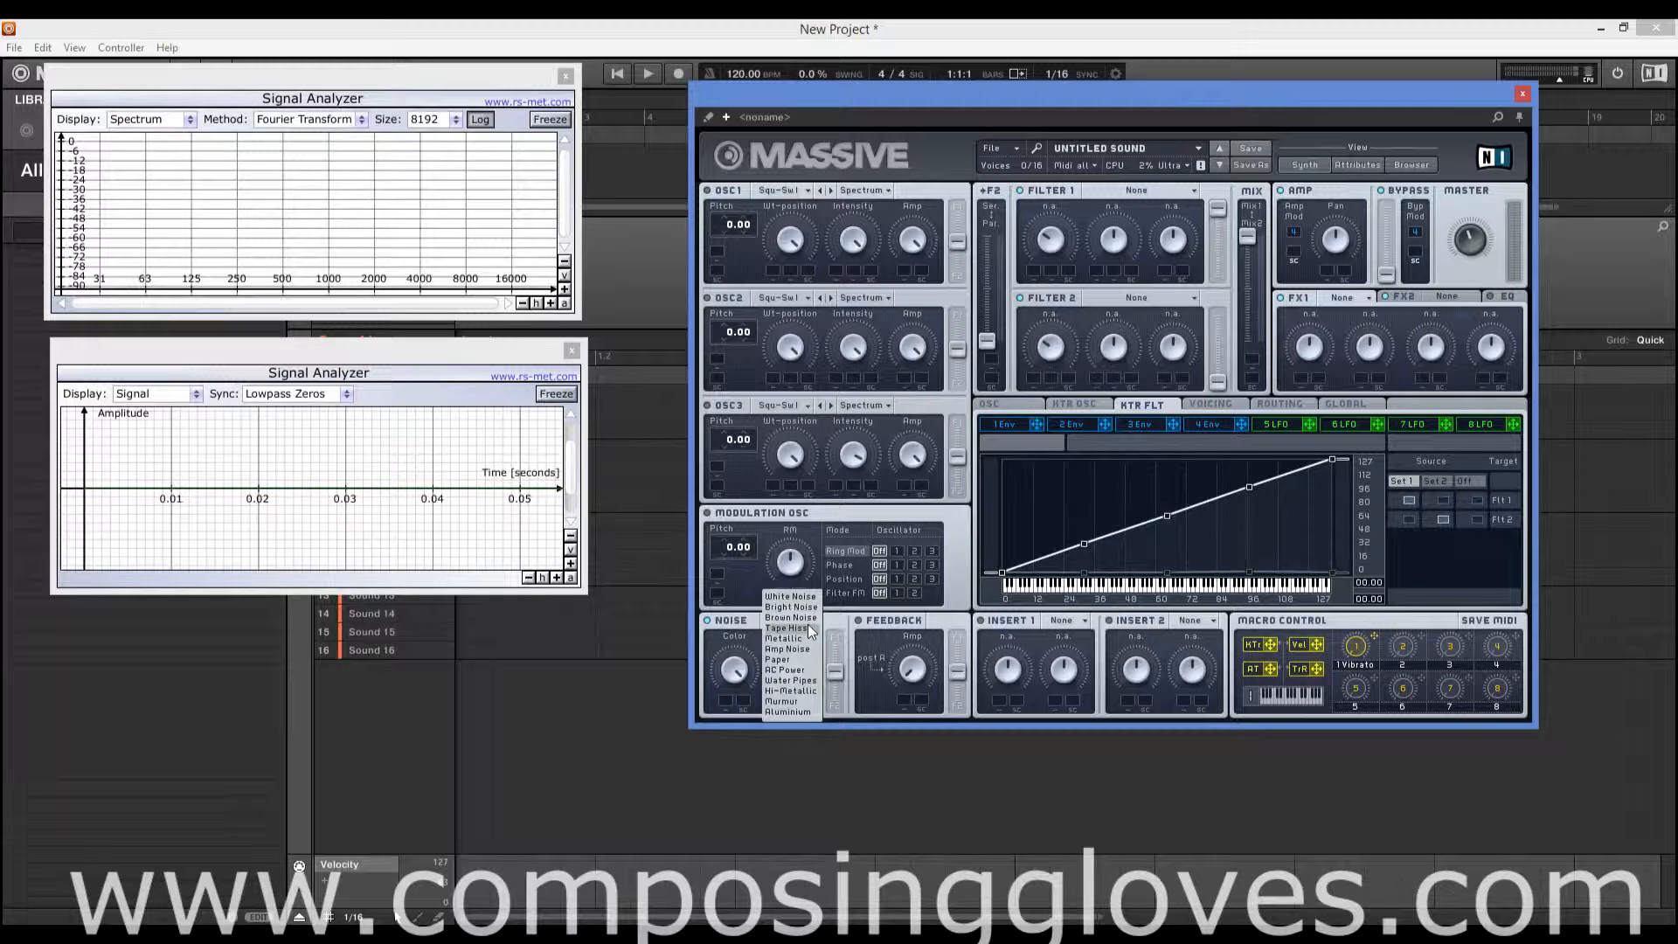
left_click(811, 703)
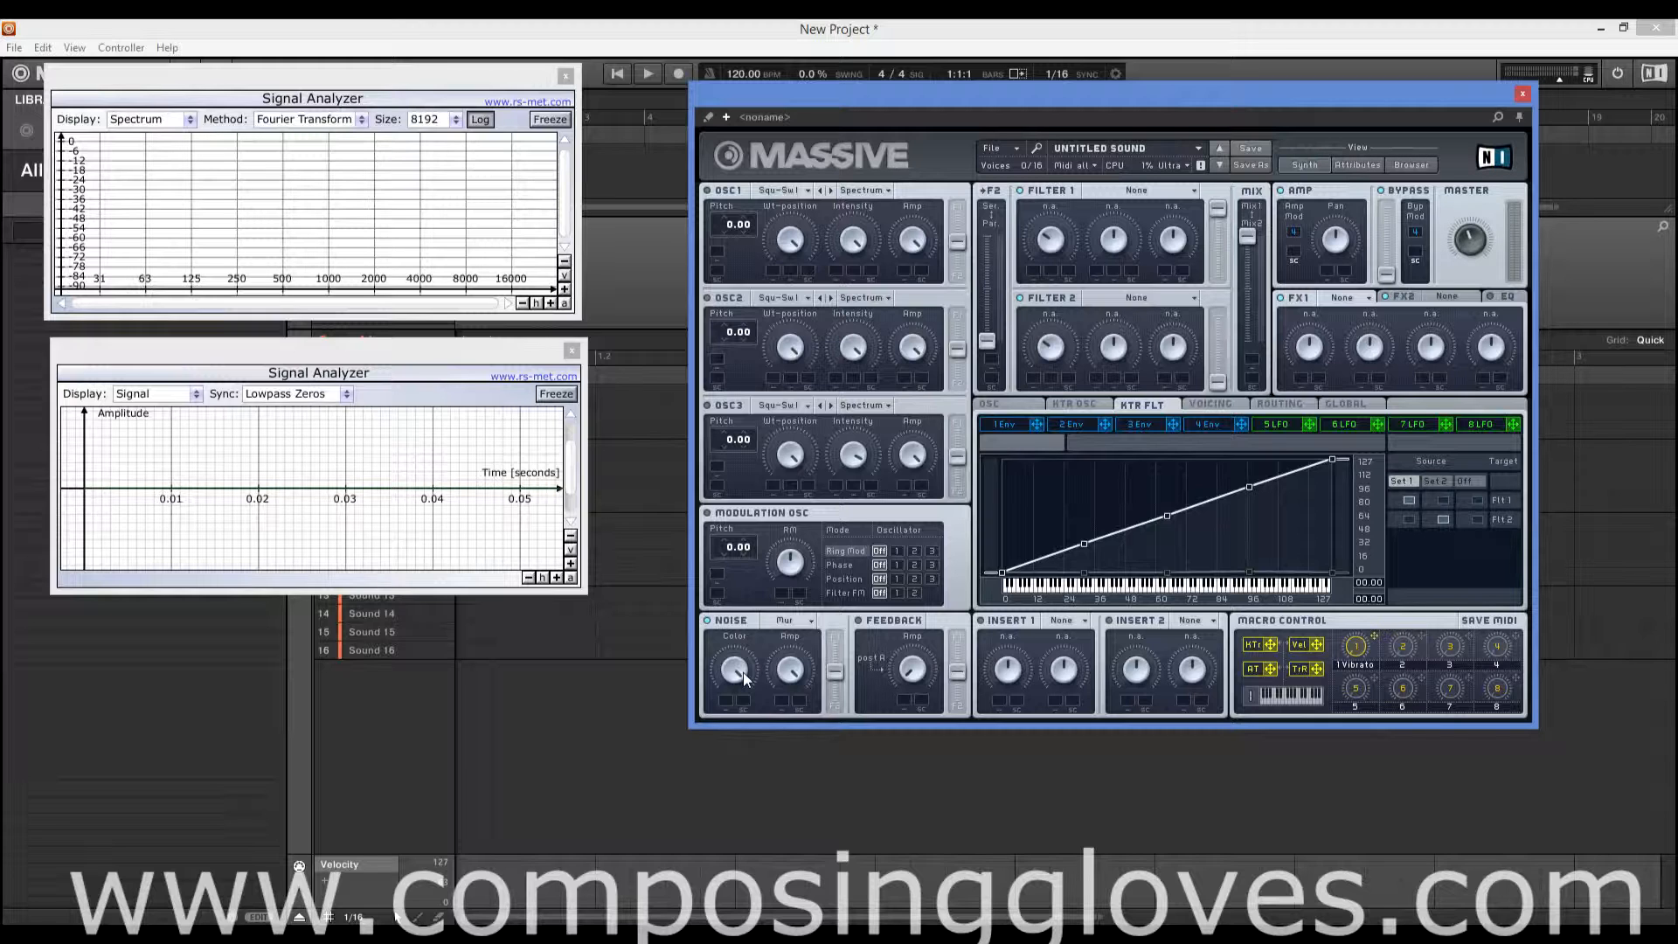
left_click_drag(743, 673, 728, 712)
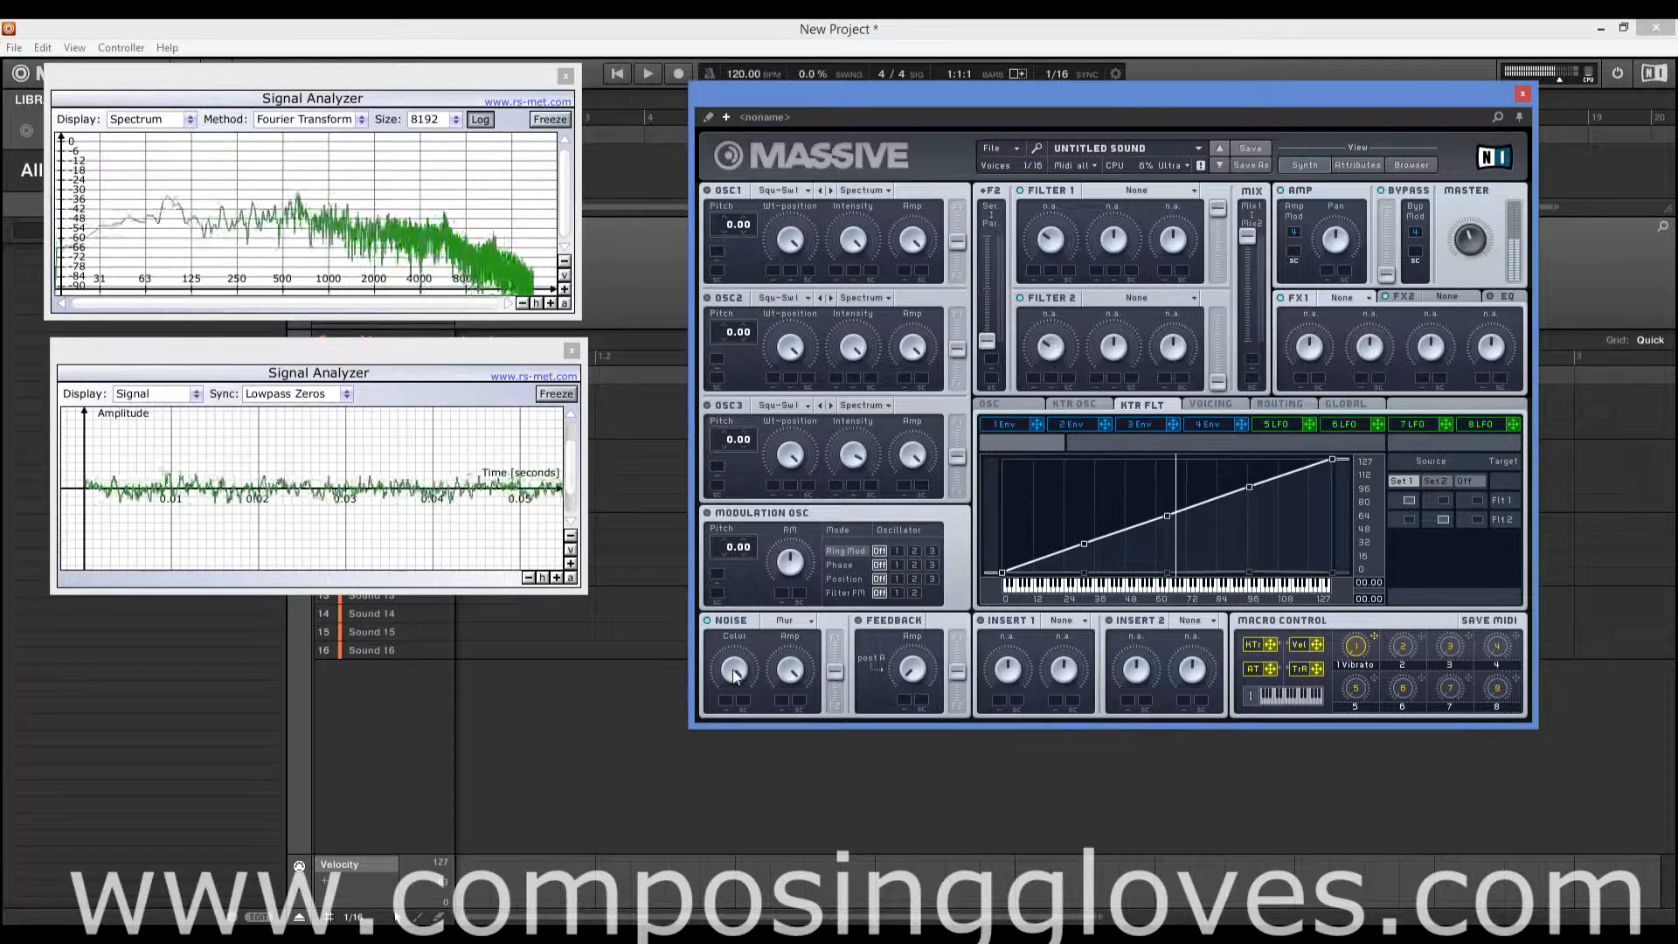
left_click_drag(732, 676, 749, 860)
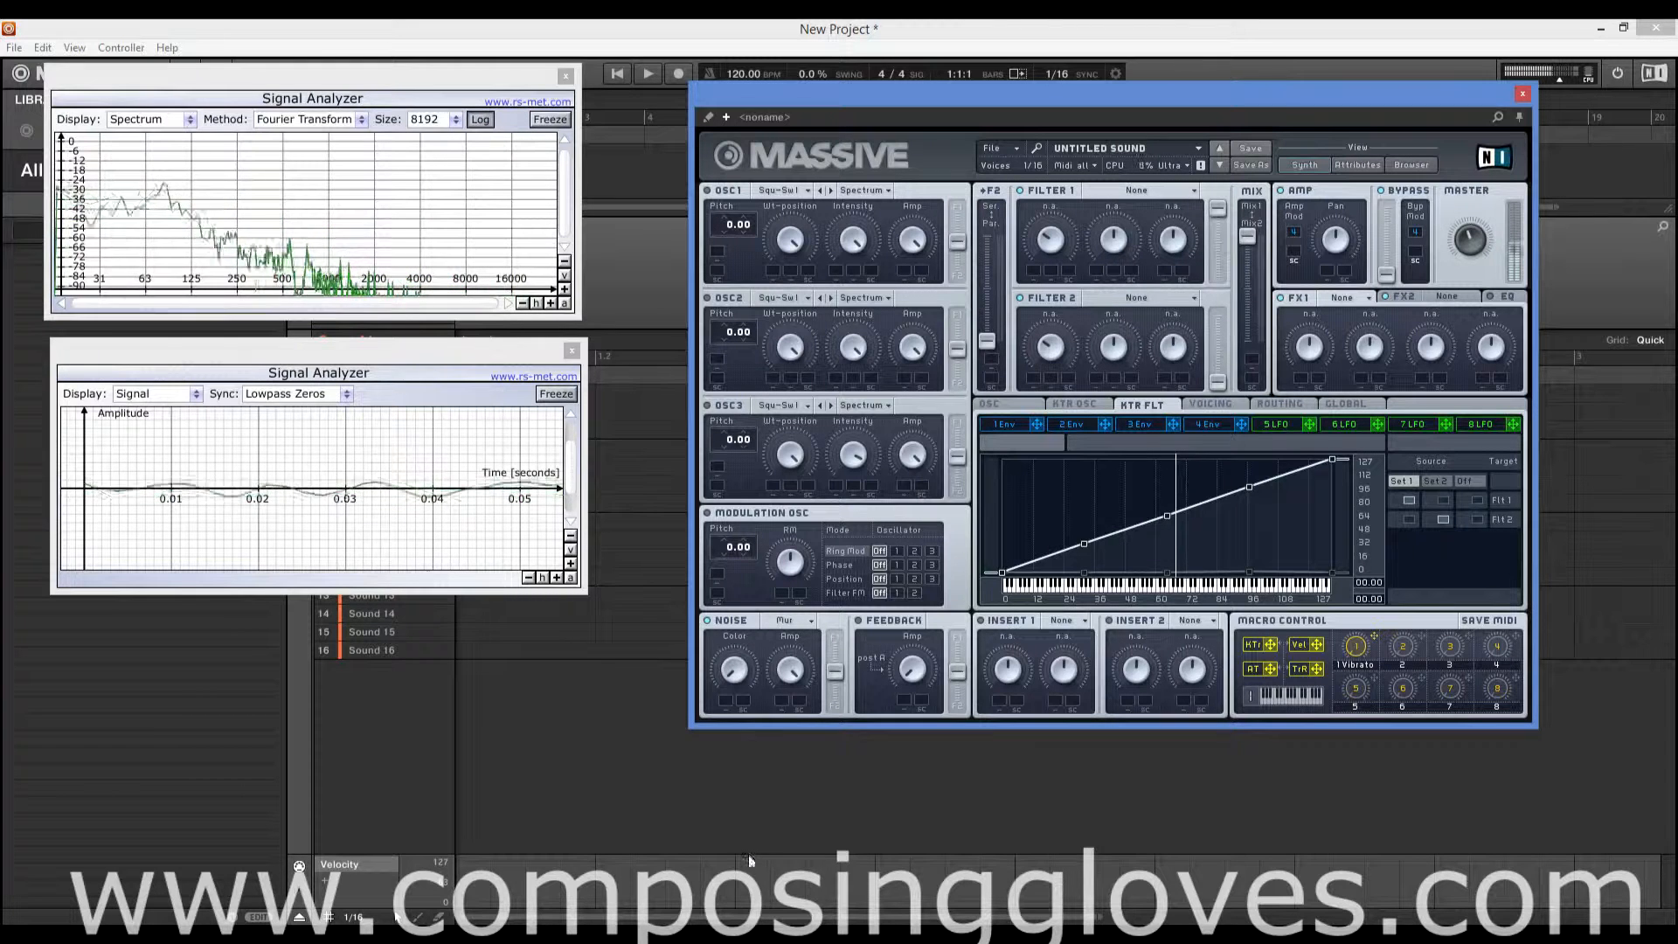
- Reselect the Murmur noise type, then return the noise generator to White Noise
left_click(789, 624)
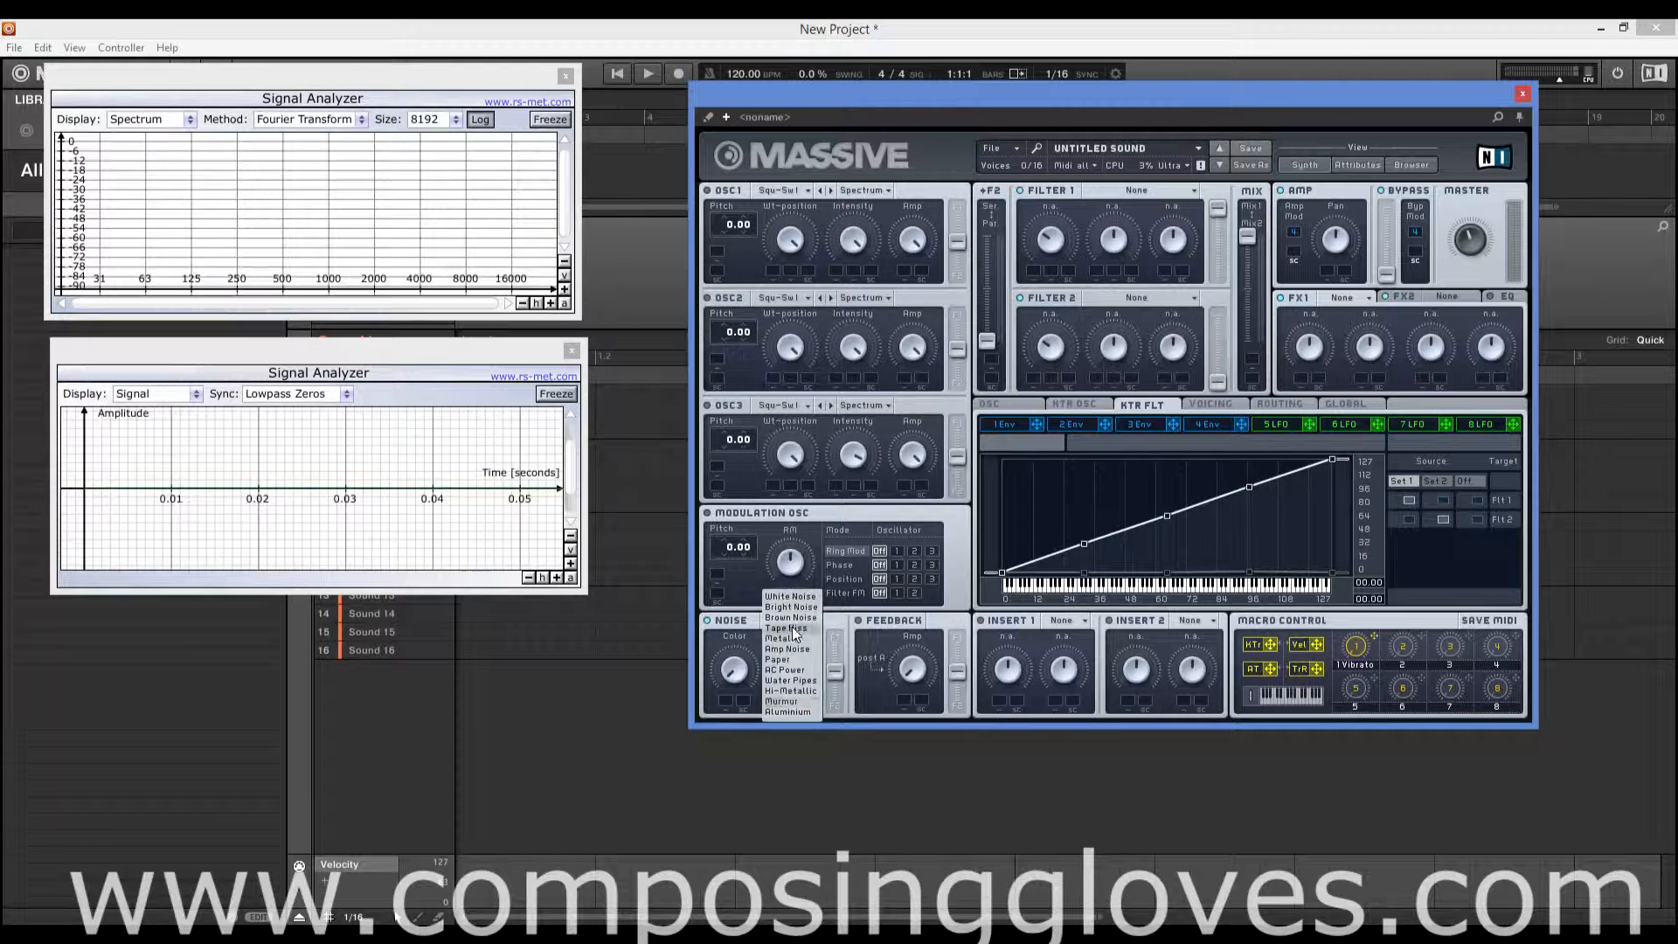
left_click(806, 701)
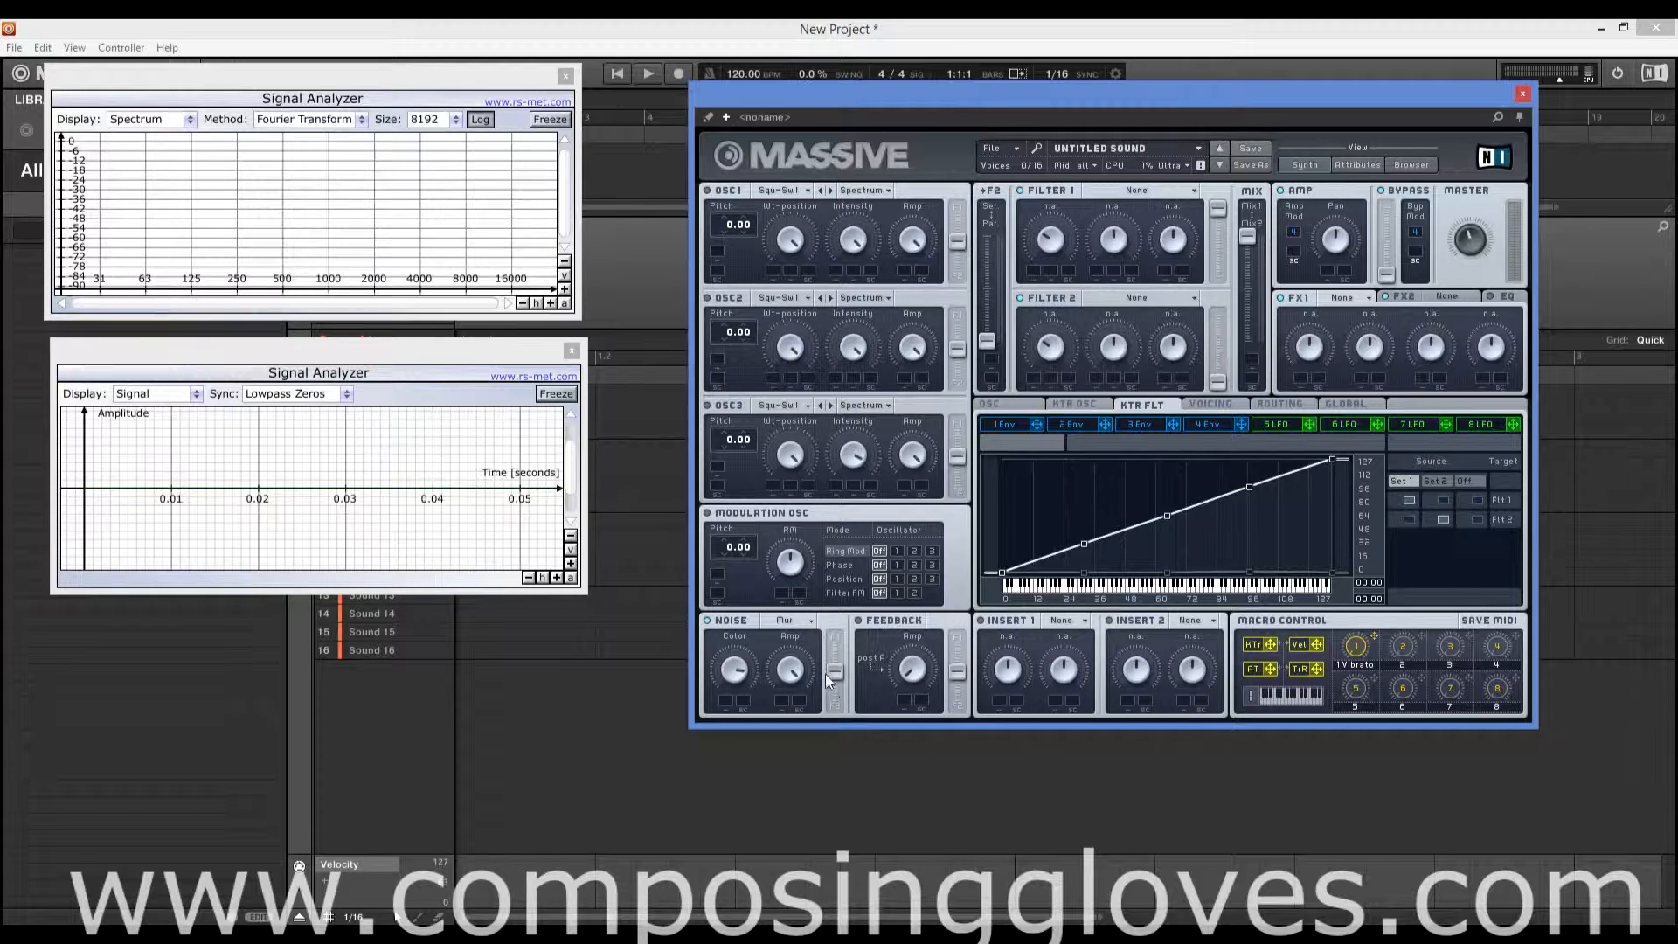
mouse_move(834, 674)
left_mouse_down()
mouse_move(833, 645)
mouse_move(833, 678)
left_mouse_up()
left_click(785, 620)
left_click(787, 703)
left_click(785, 619)
left_click(784, 624)
- Look at envelope 1, then switch modulator 5 from LFO to Performer
left_click(1020, 426)
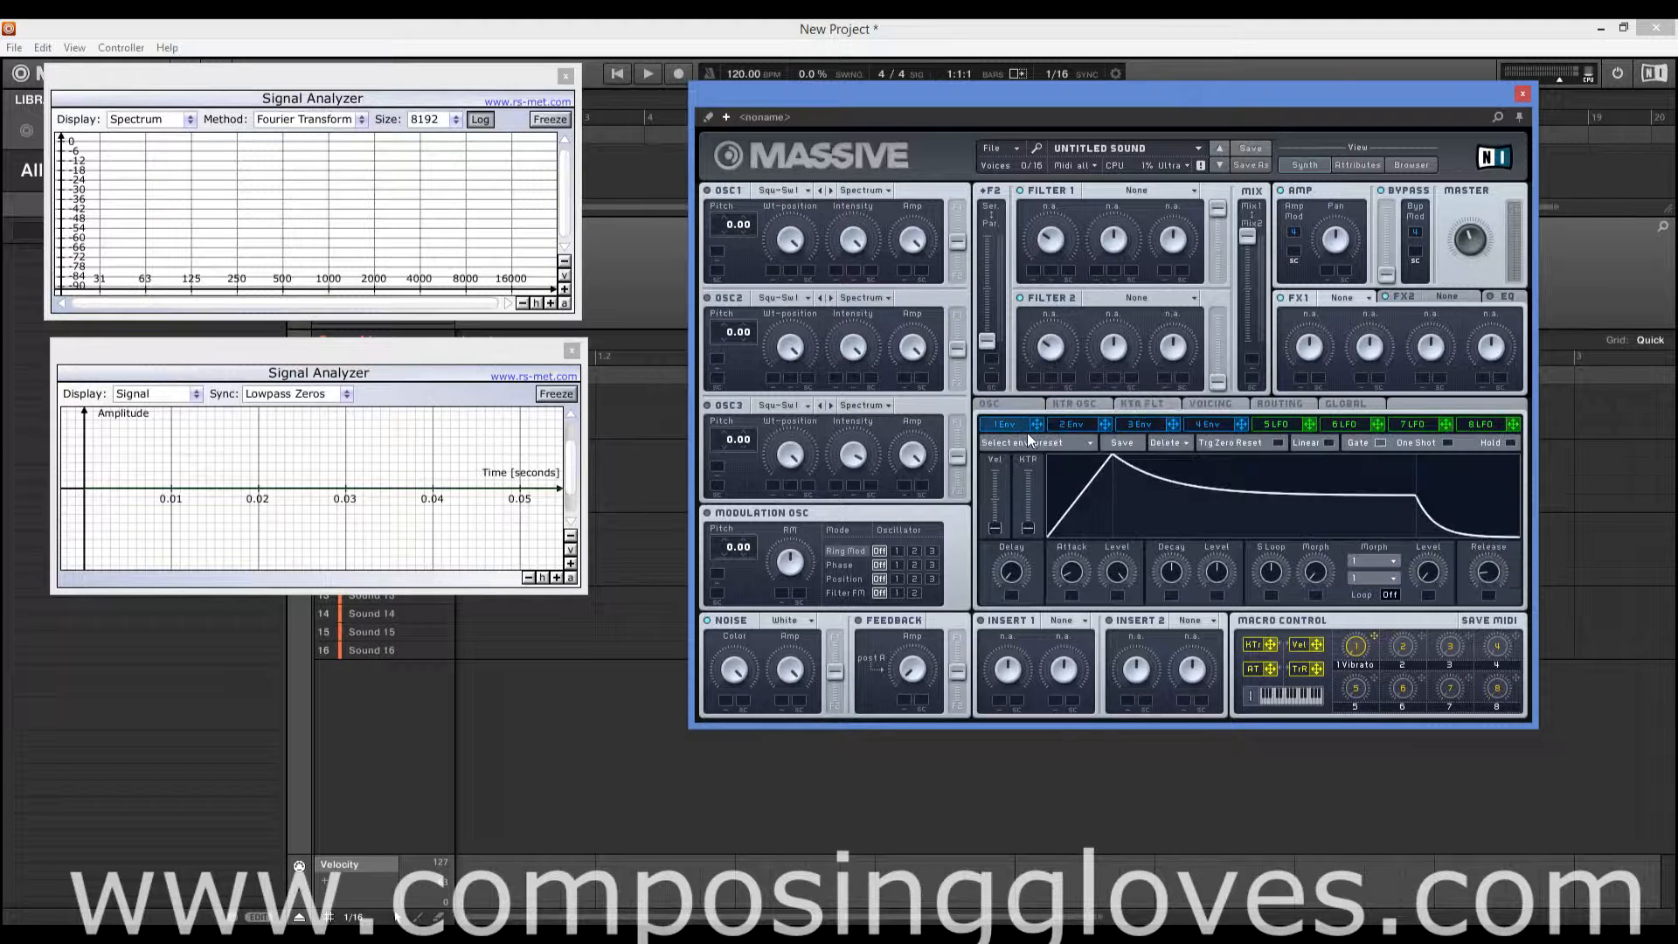
left_click(1447, 442)
left_click(1383, 441)
left_click(1279, 425)
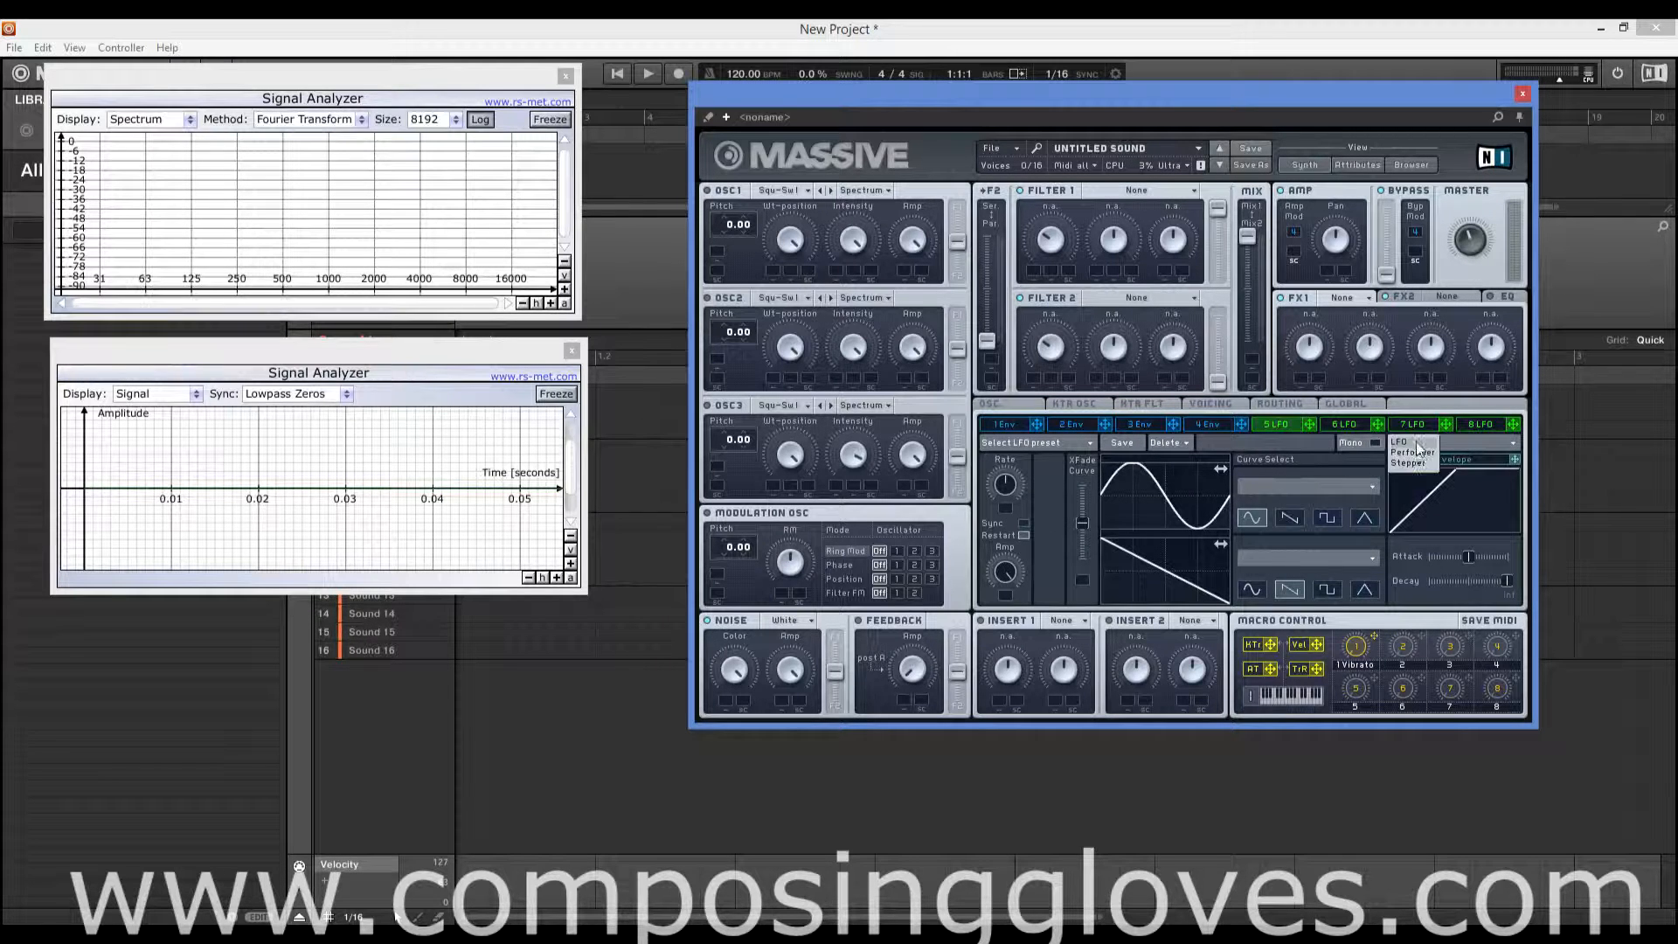
left_click(1420, 452)
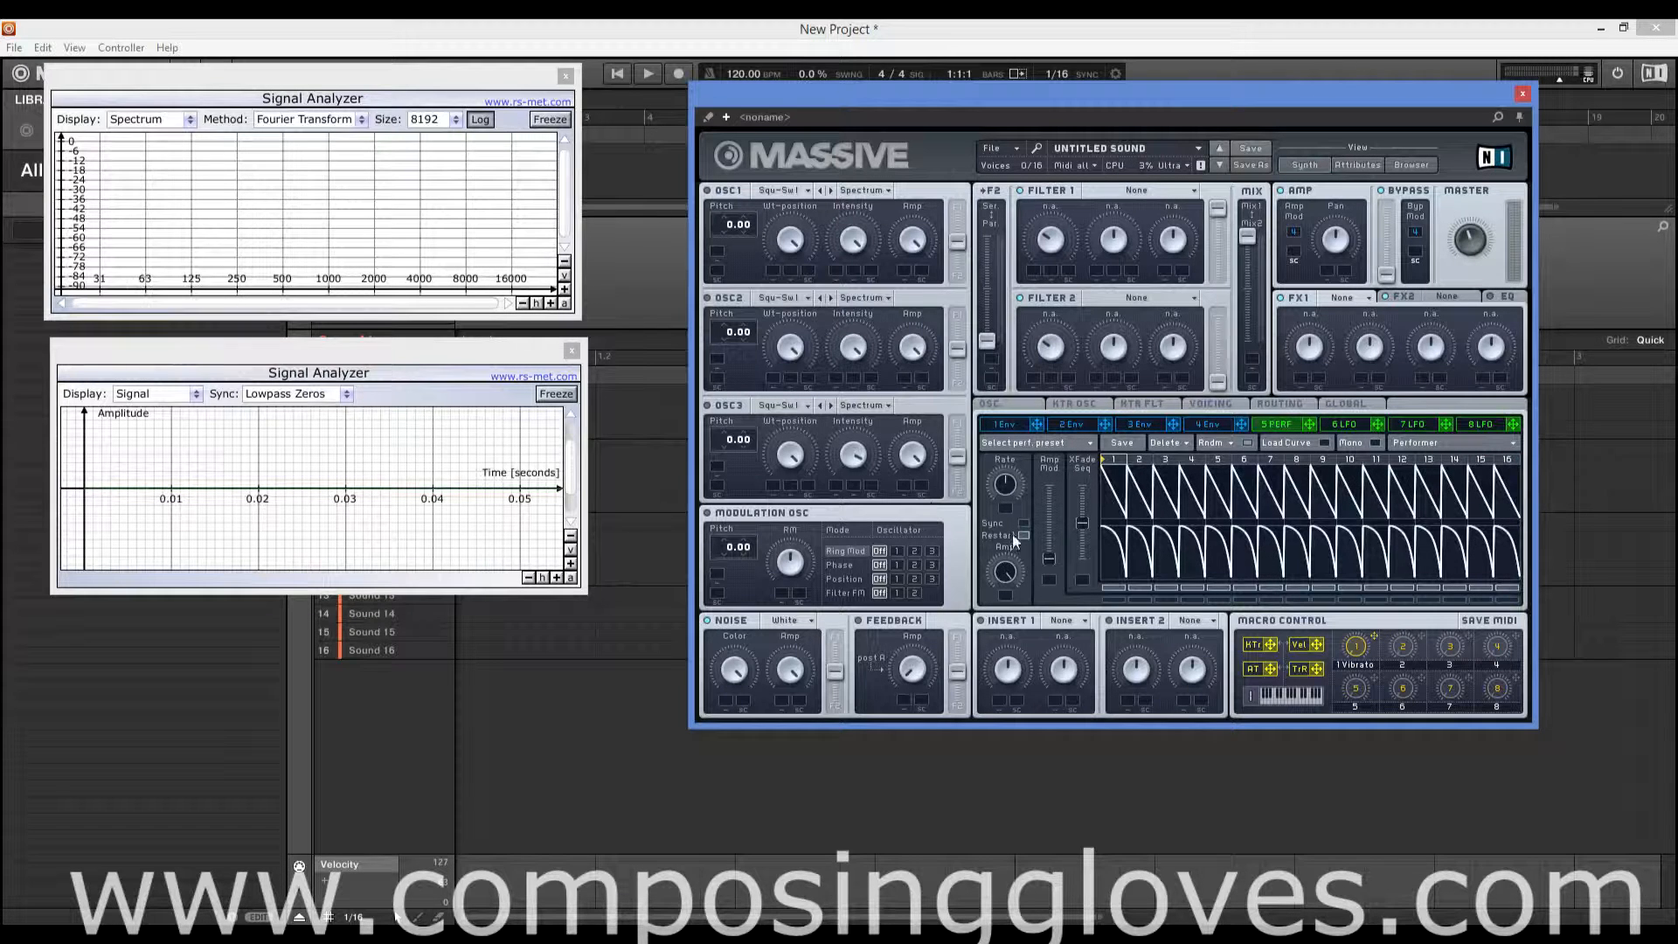
- Assign Performer 5 to modulate the noise Color and Amp, and turn on its tempo sync
left_click_drag(1309, 425, 734, 690)
left_click(1021, 525)
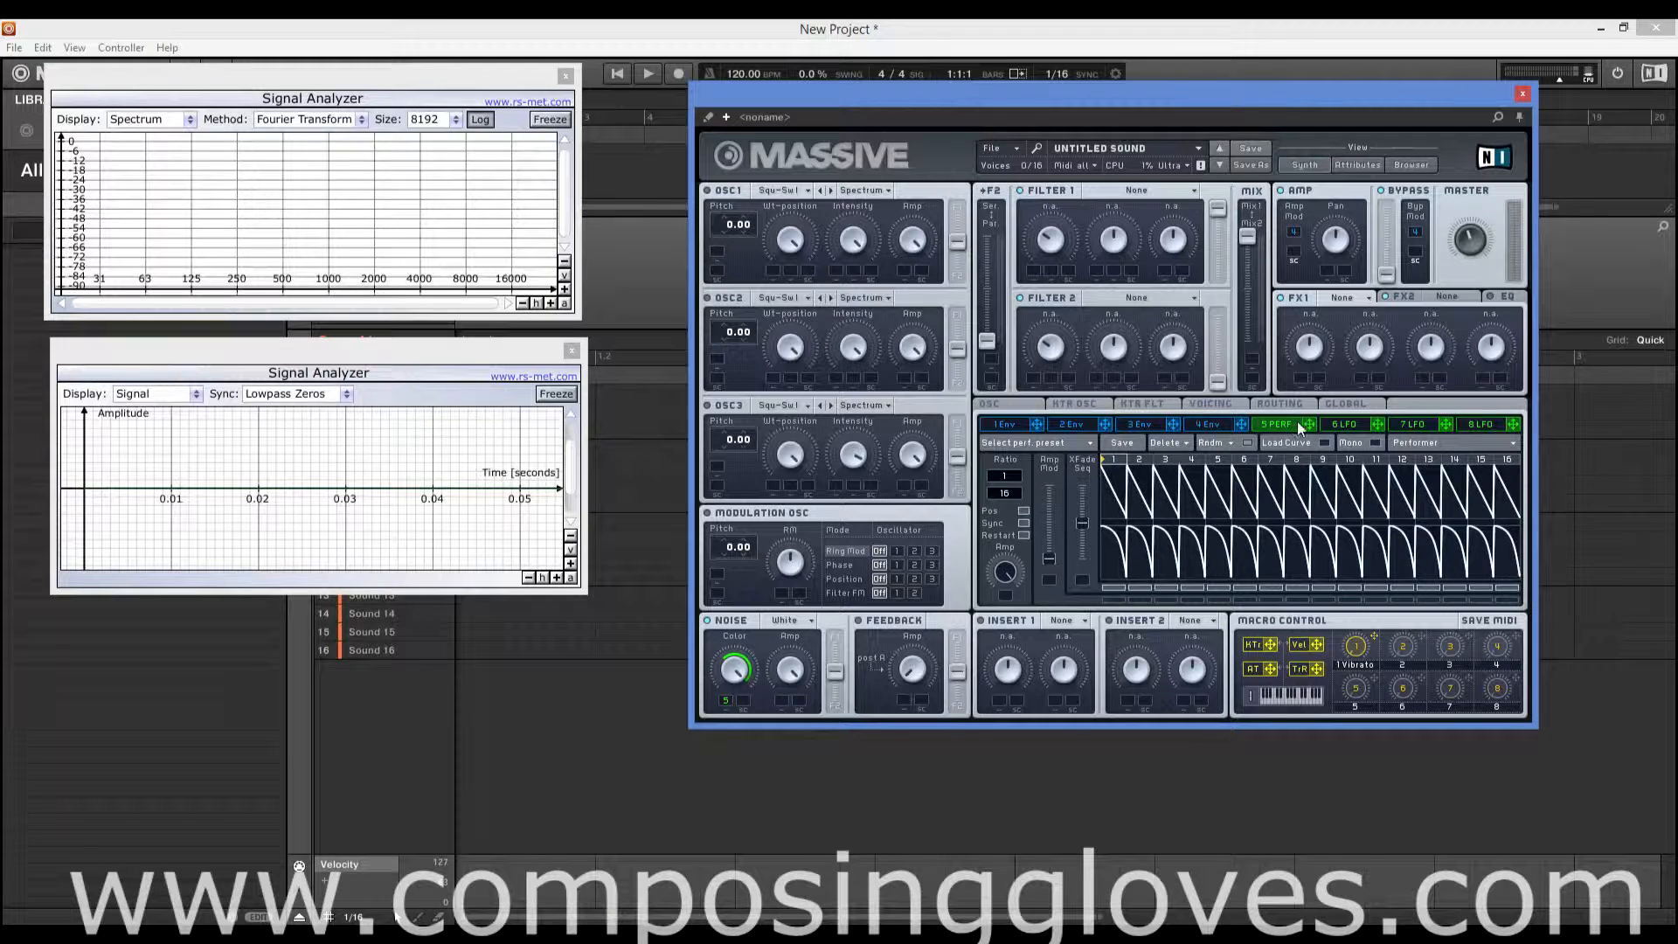
left_click_drag(1310, 426, 883, 700)
- Load multi-spike curves into steps 3 and 5 of the performer's upper row and set its ratio to 1/8
mouse_move(1320, 461)
left_click_drag(1050, 561, 1164, 486)
left_click_drag(1077, 574, 1223, 508)
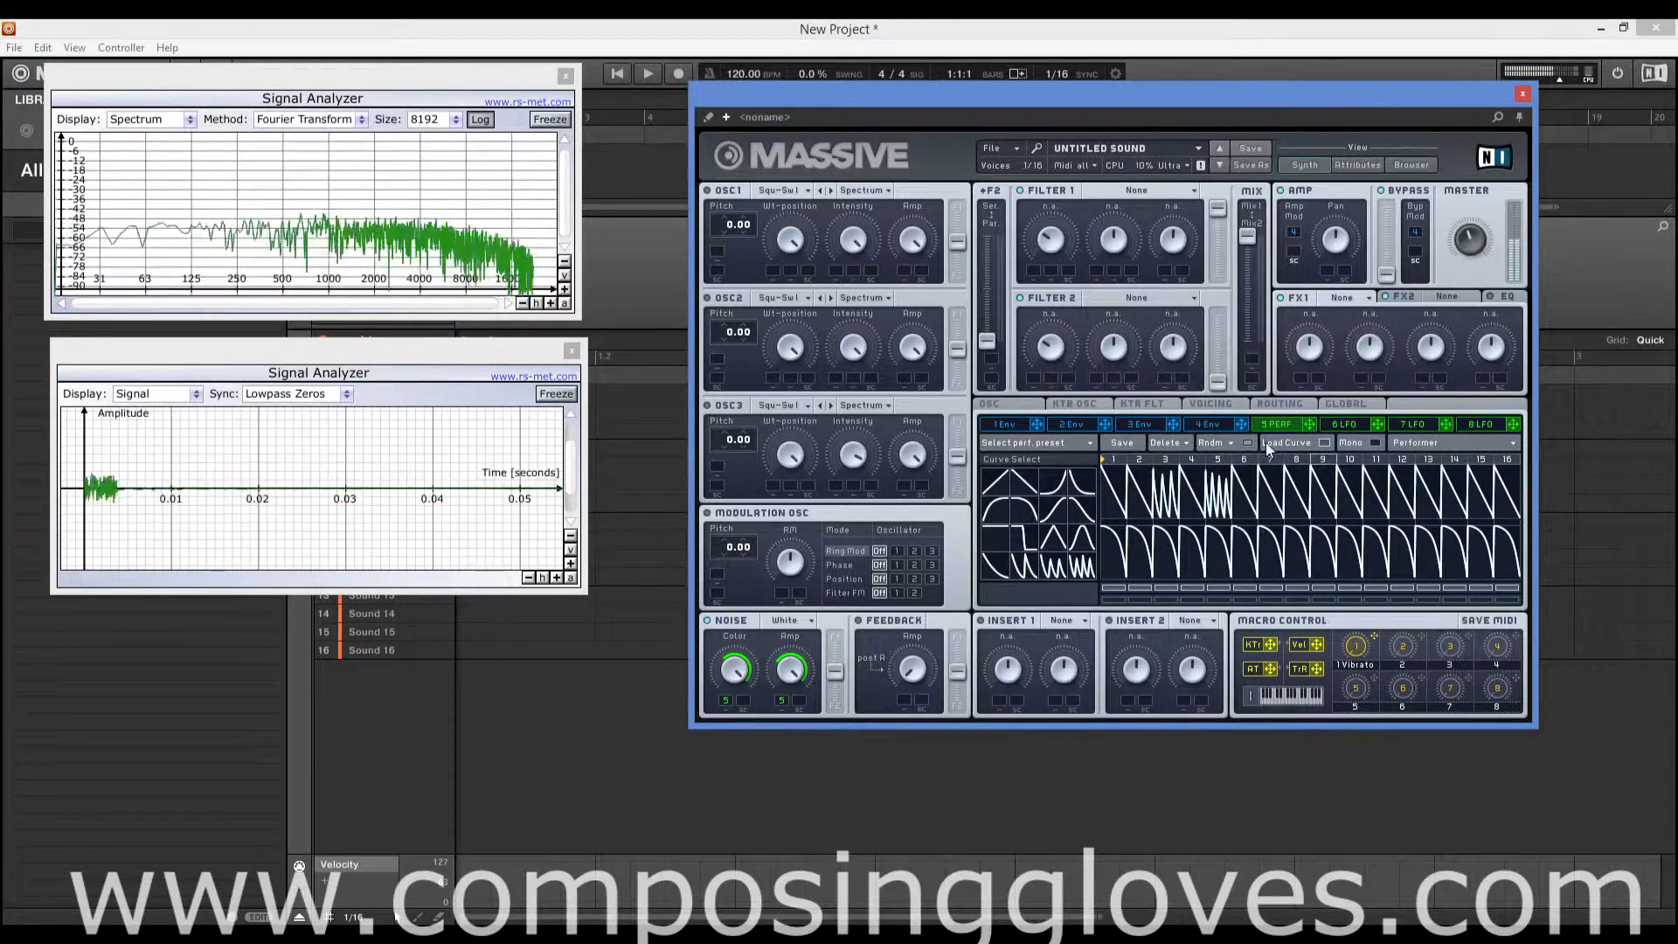
left_click_drag(1006, 491, 1006, 498)
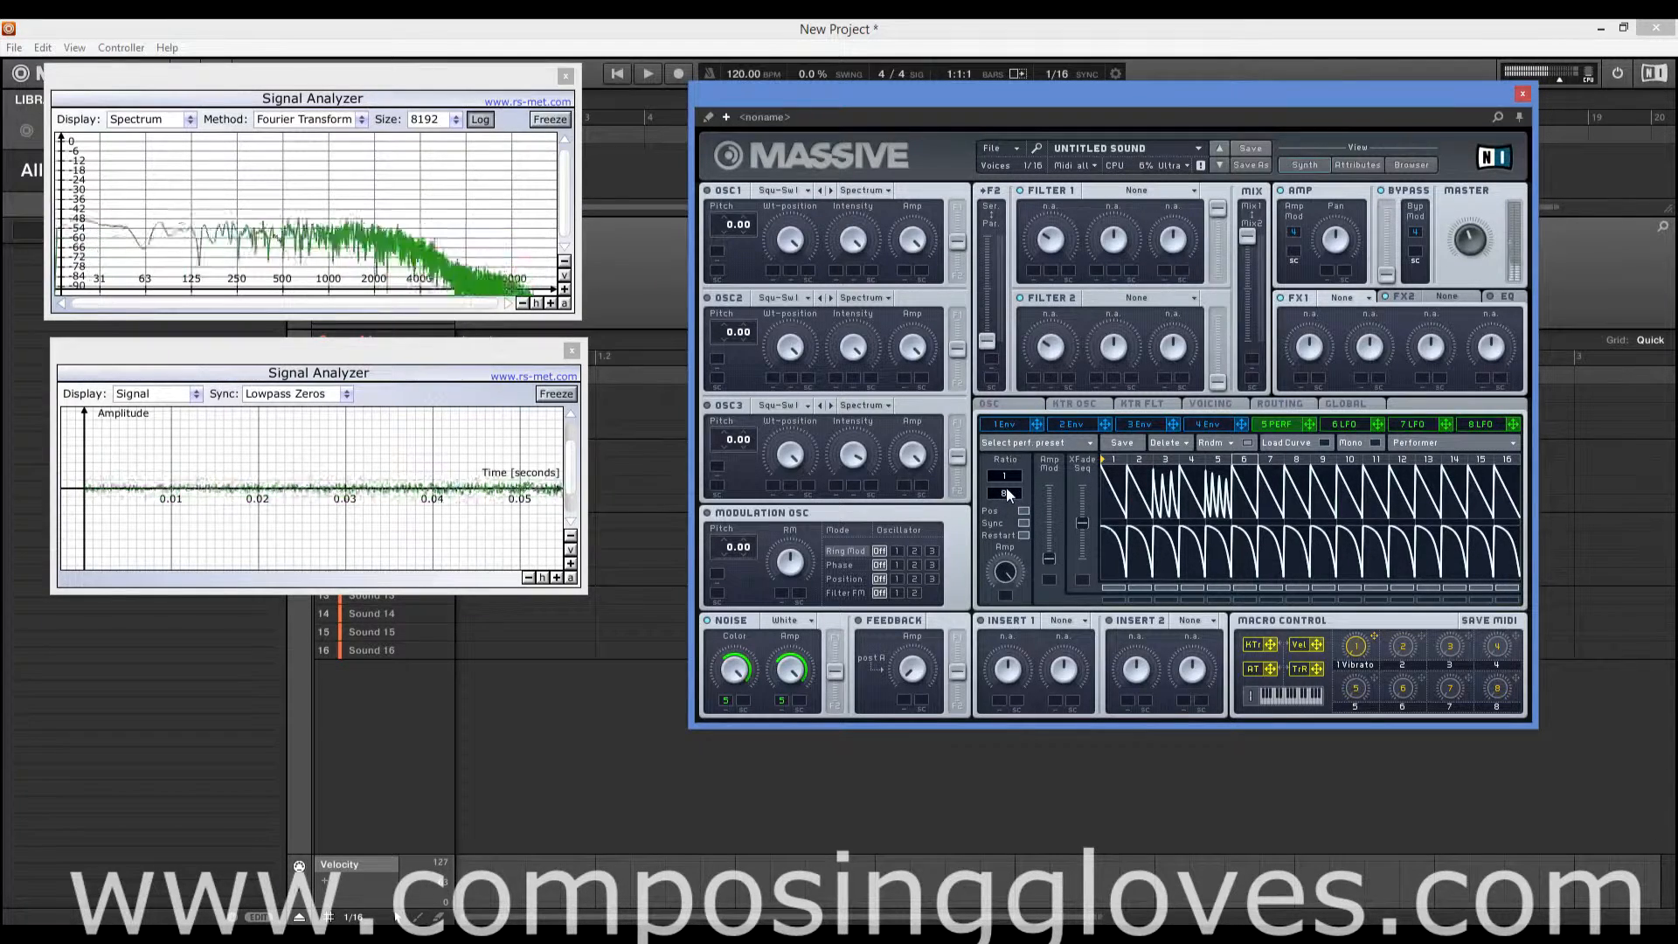
- Audition the modulated noise with the Paper type, then with Hi-Metallic
left_click(780, 619)
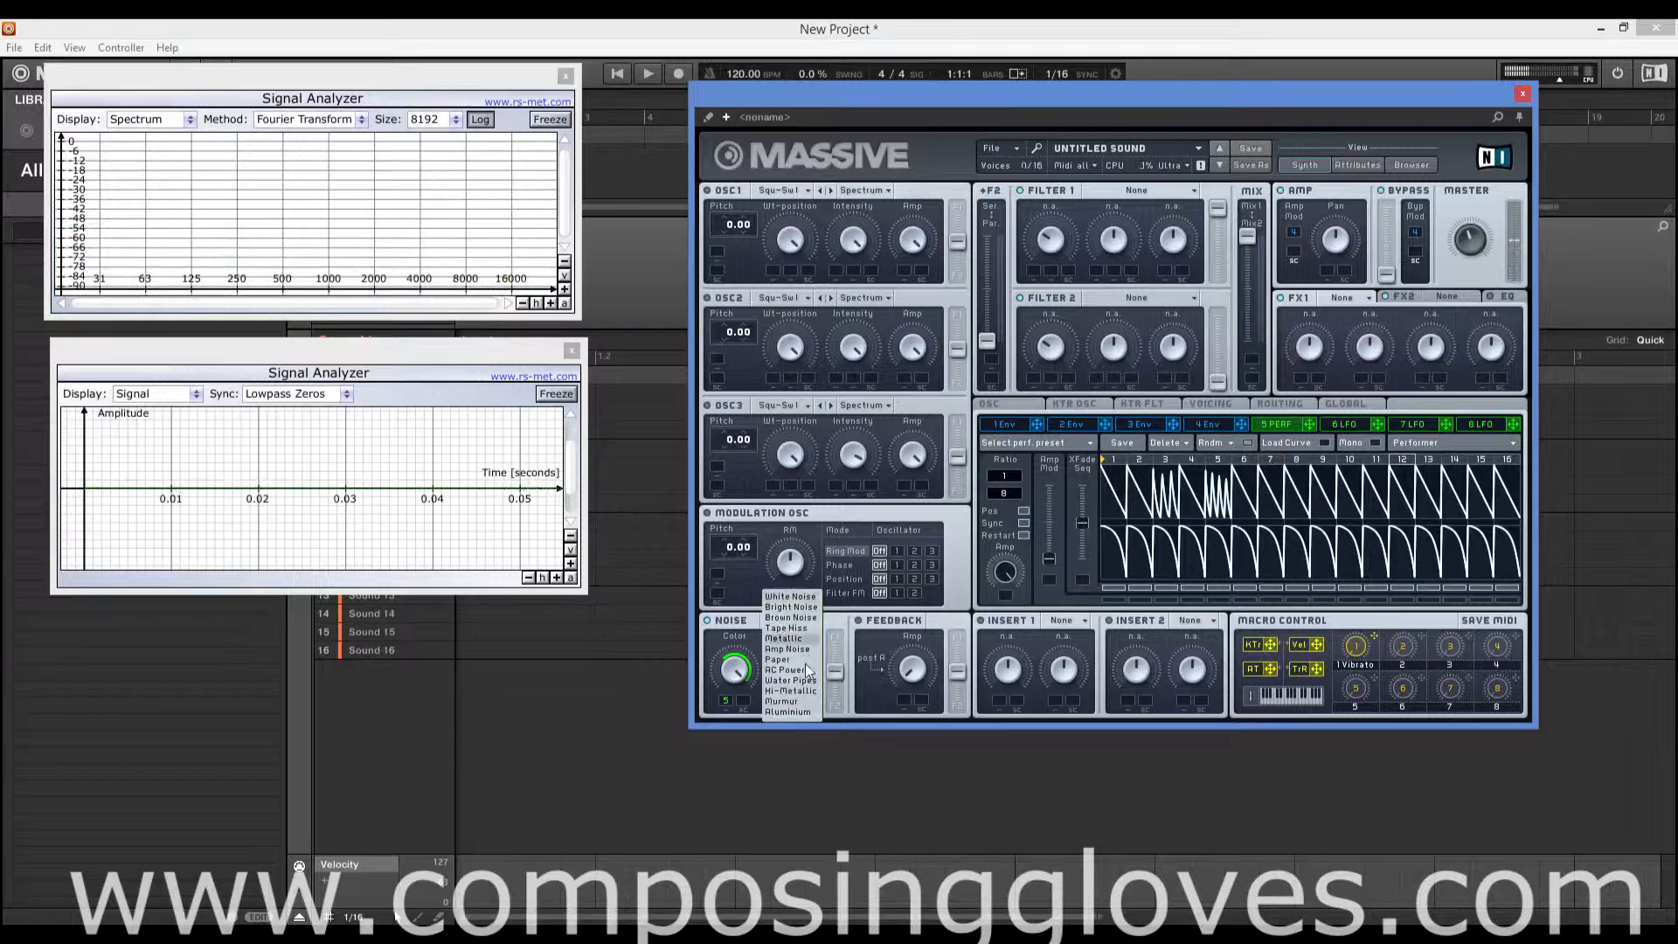
left_click(801, 636)
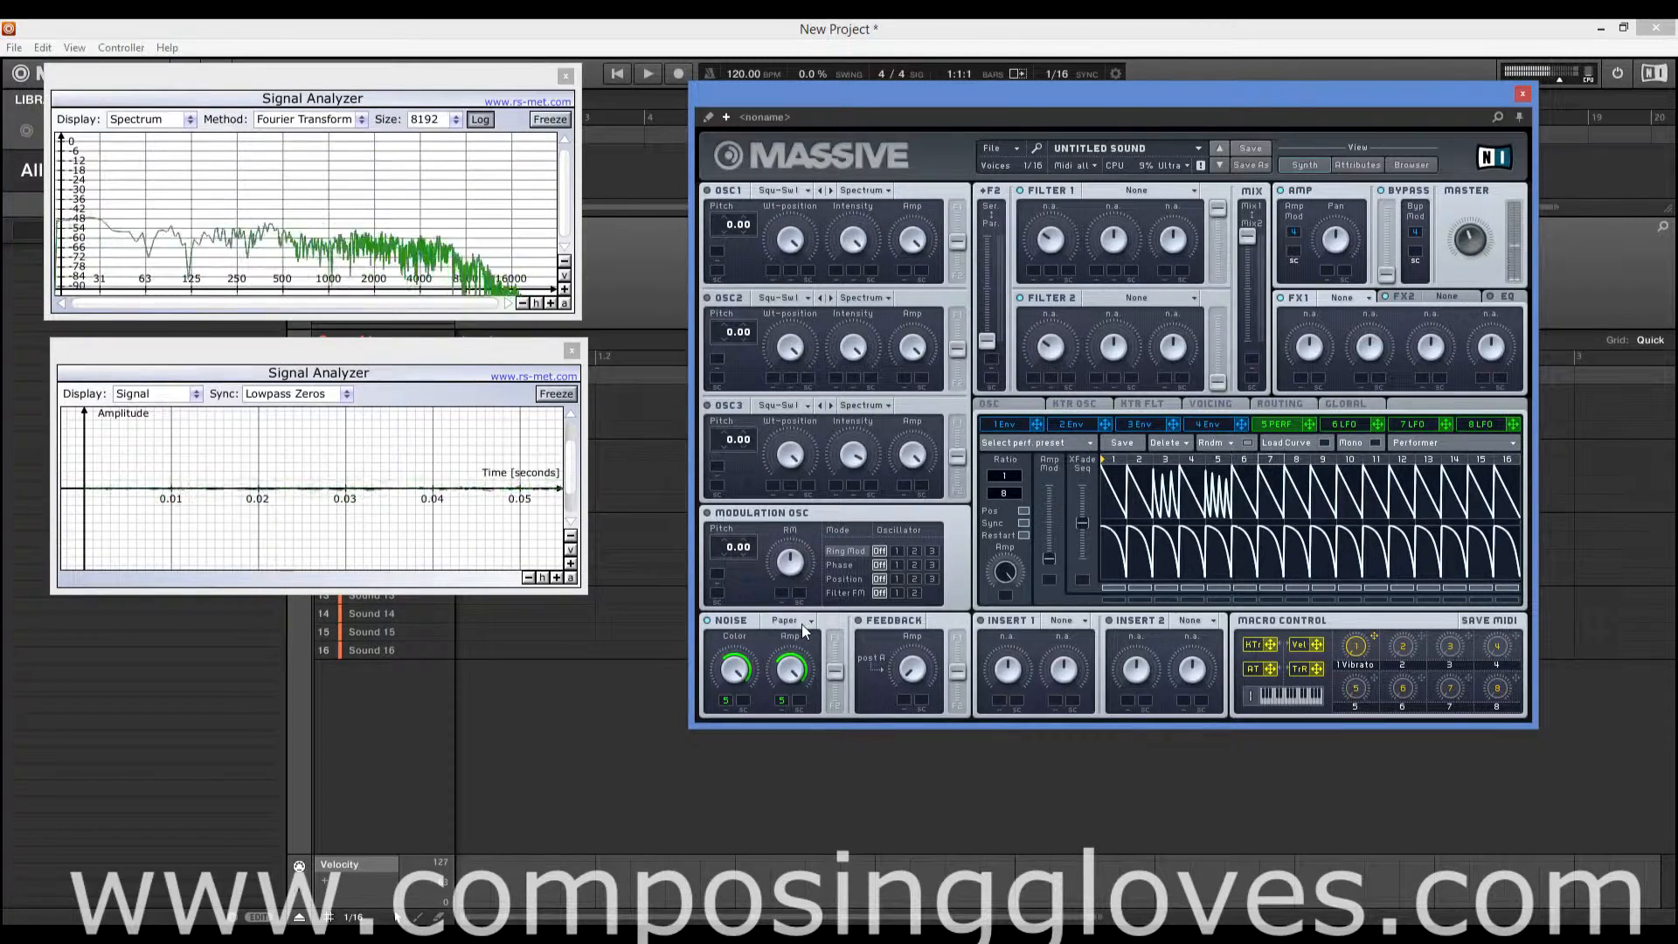
left_click(800, 623)
left_click(790, 689)
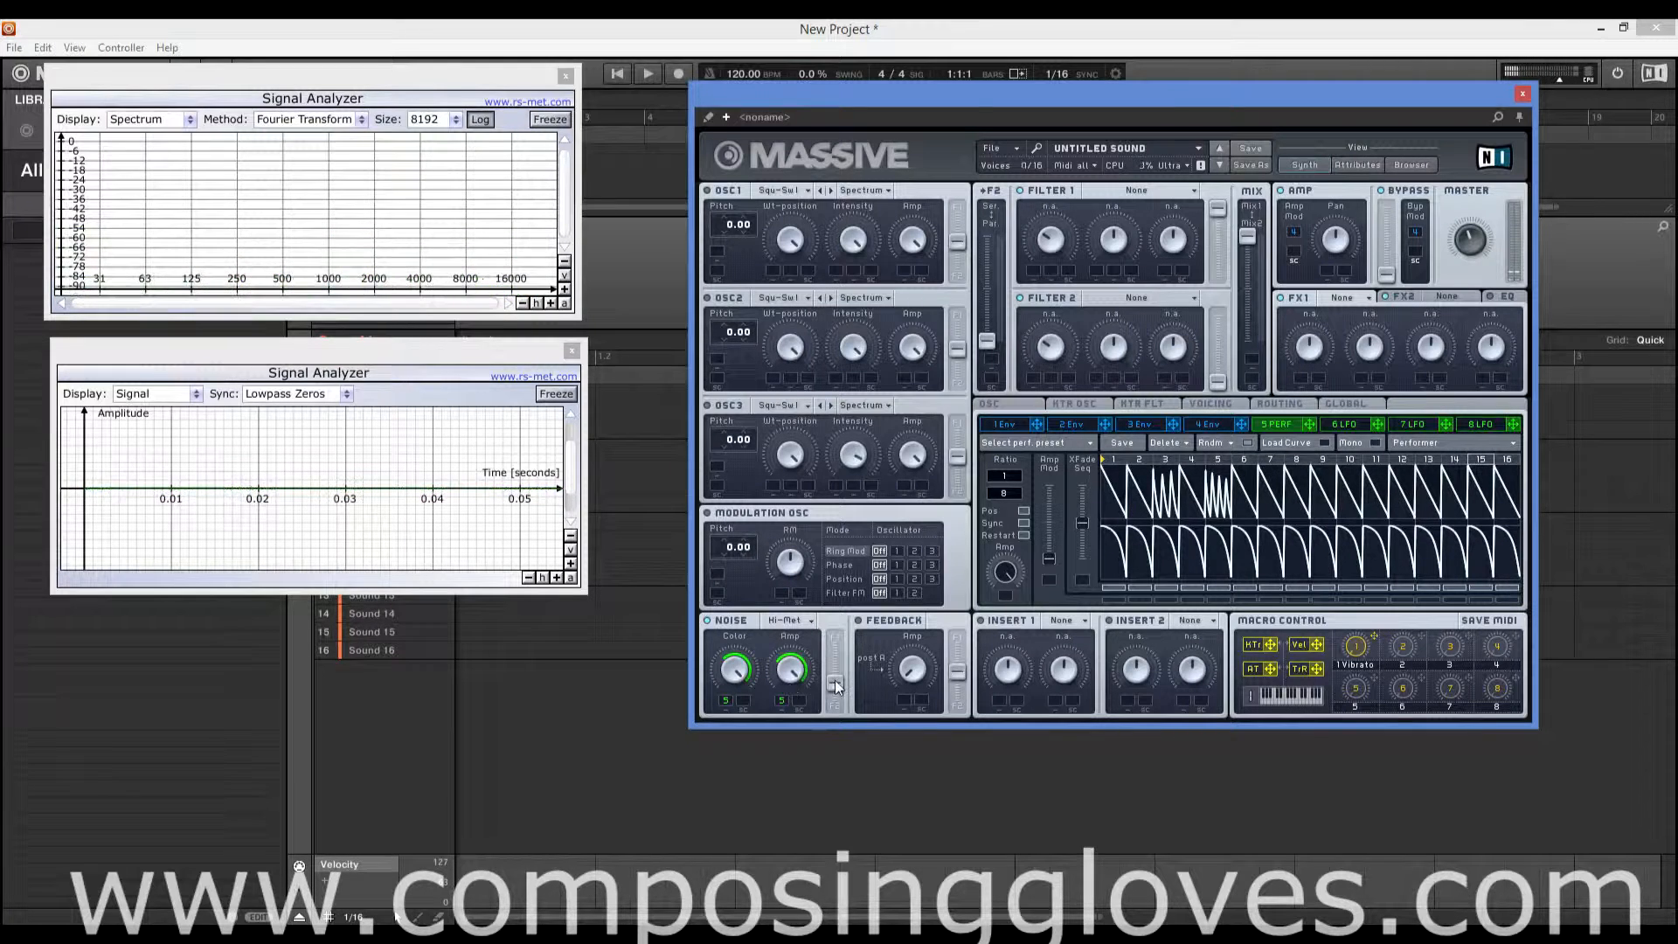
- Sweep the noise generator's filter routing to one end and return it to the middle
left_click_drag(835, 678, 836, 704)
left_click_drag(835, 704, 835, 671)
left_click_drag(1221, 382, 1206, 287)
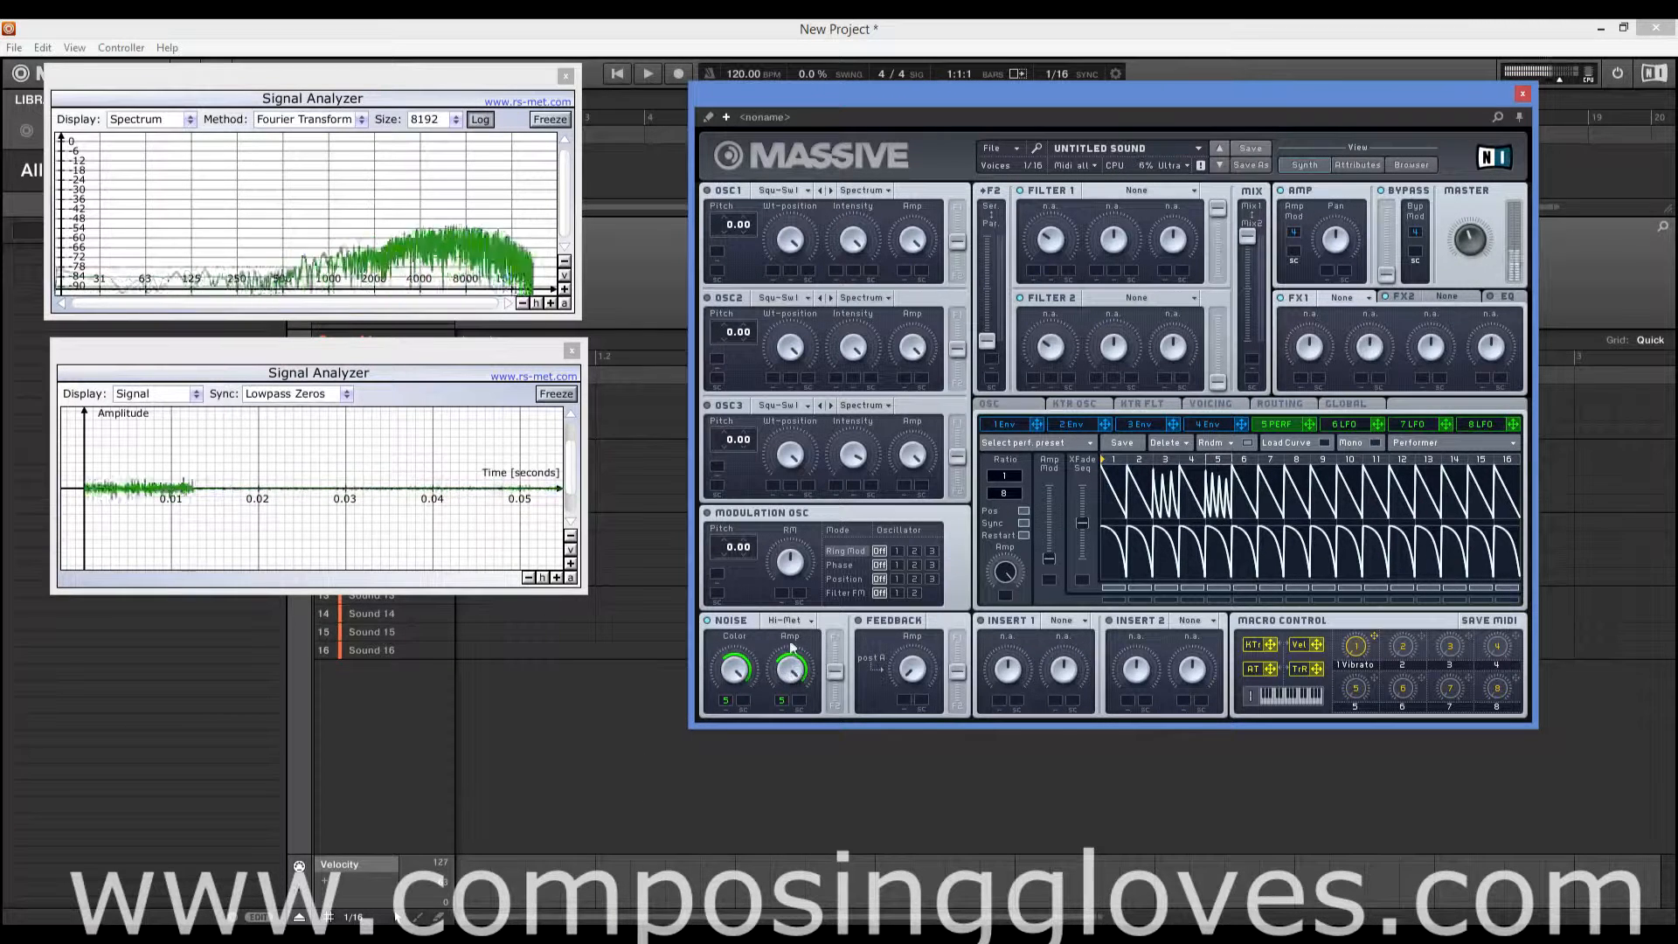
- Switch the noise generator to Amp Noise and lower its Color
left_click(786, 620)
left_click(804, 650)
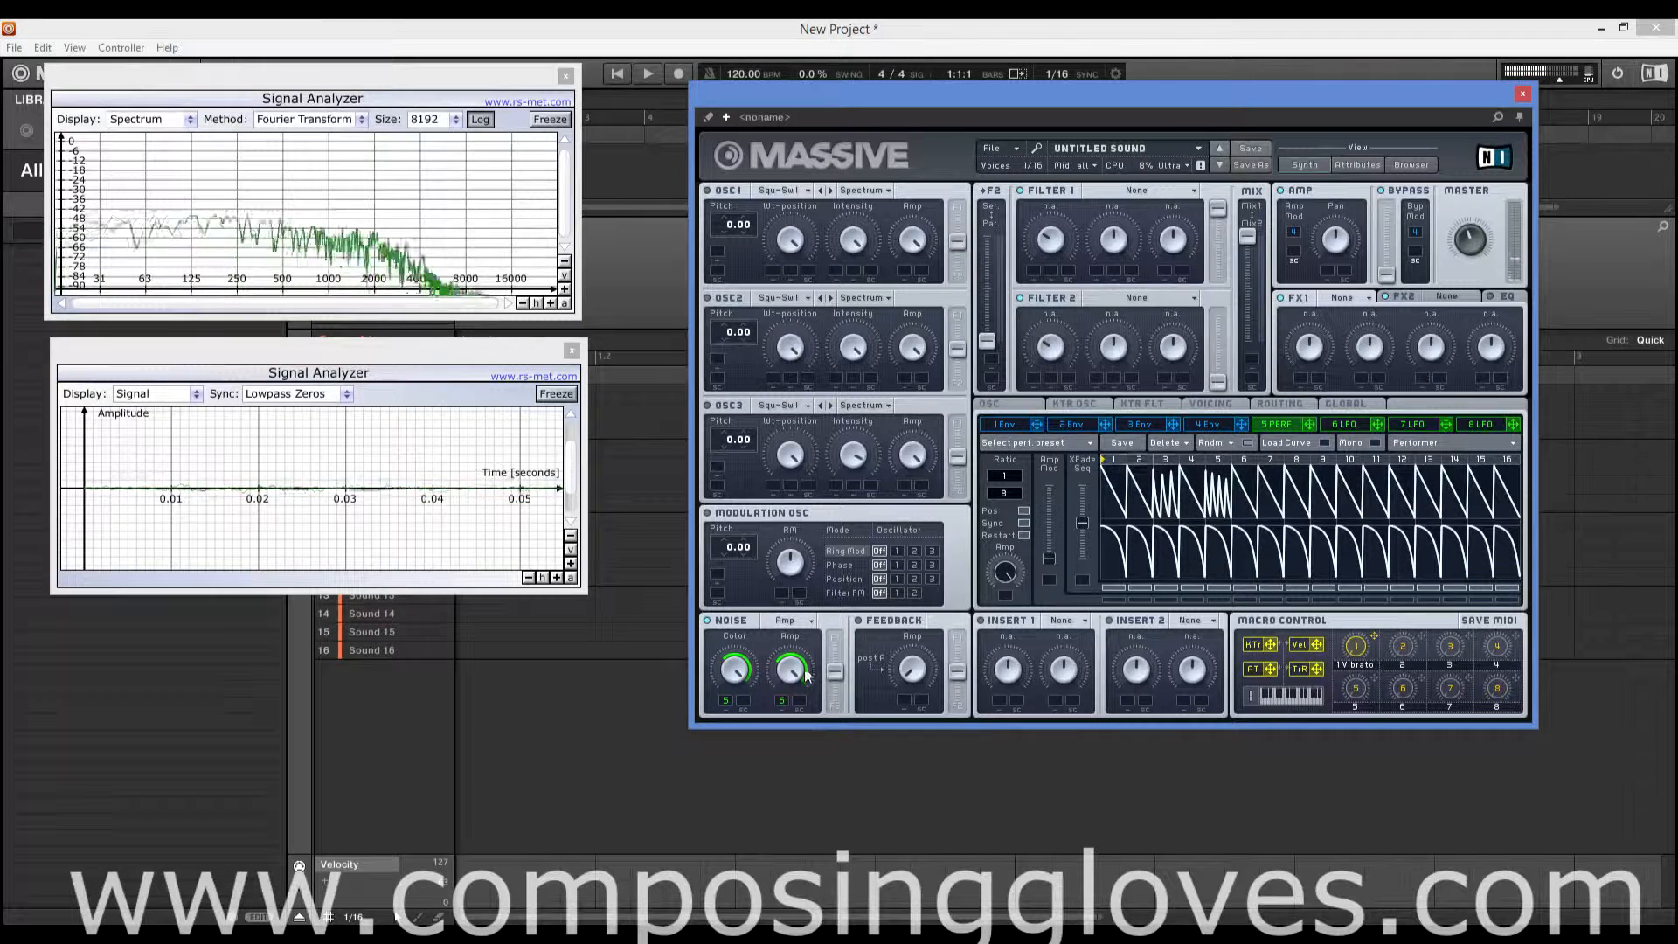
left_click_drag(735, 681, 738, 768)
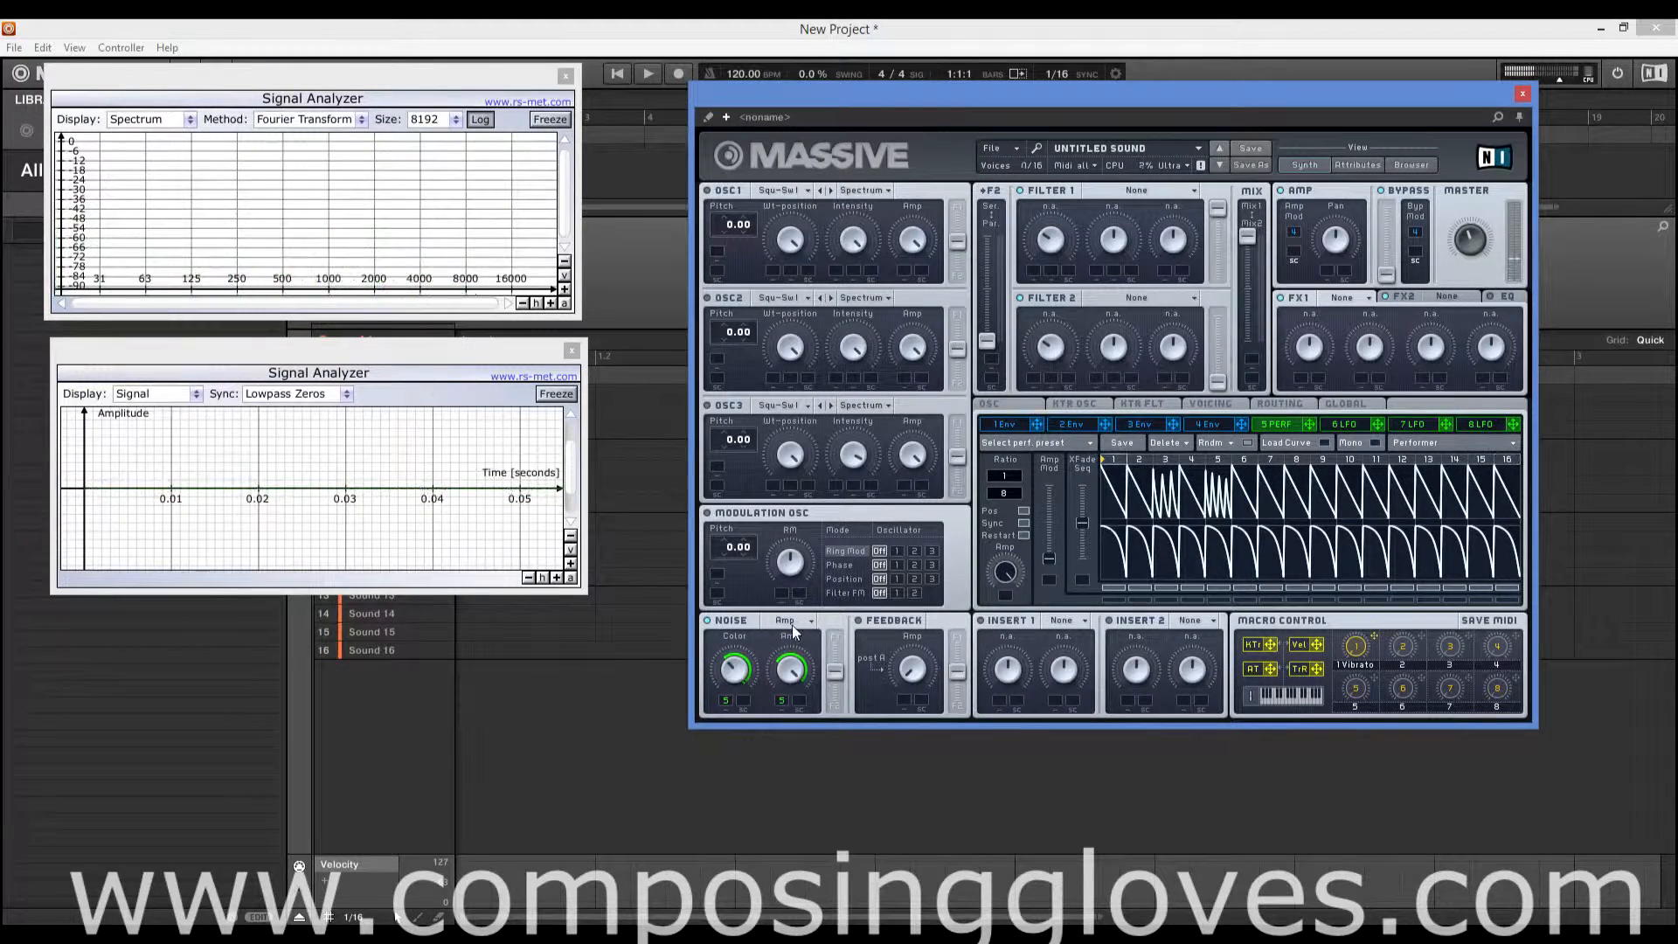
- Remove the Performer 5 modulation from the noise Amp and Color by setting both slots to Off
right_click(782, 700)
left_click(811, 660)
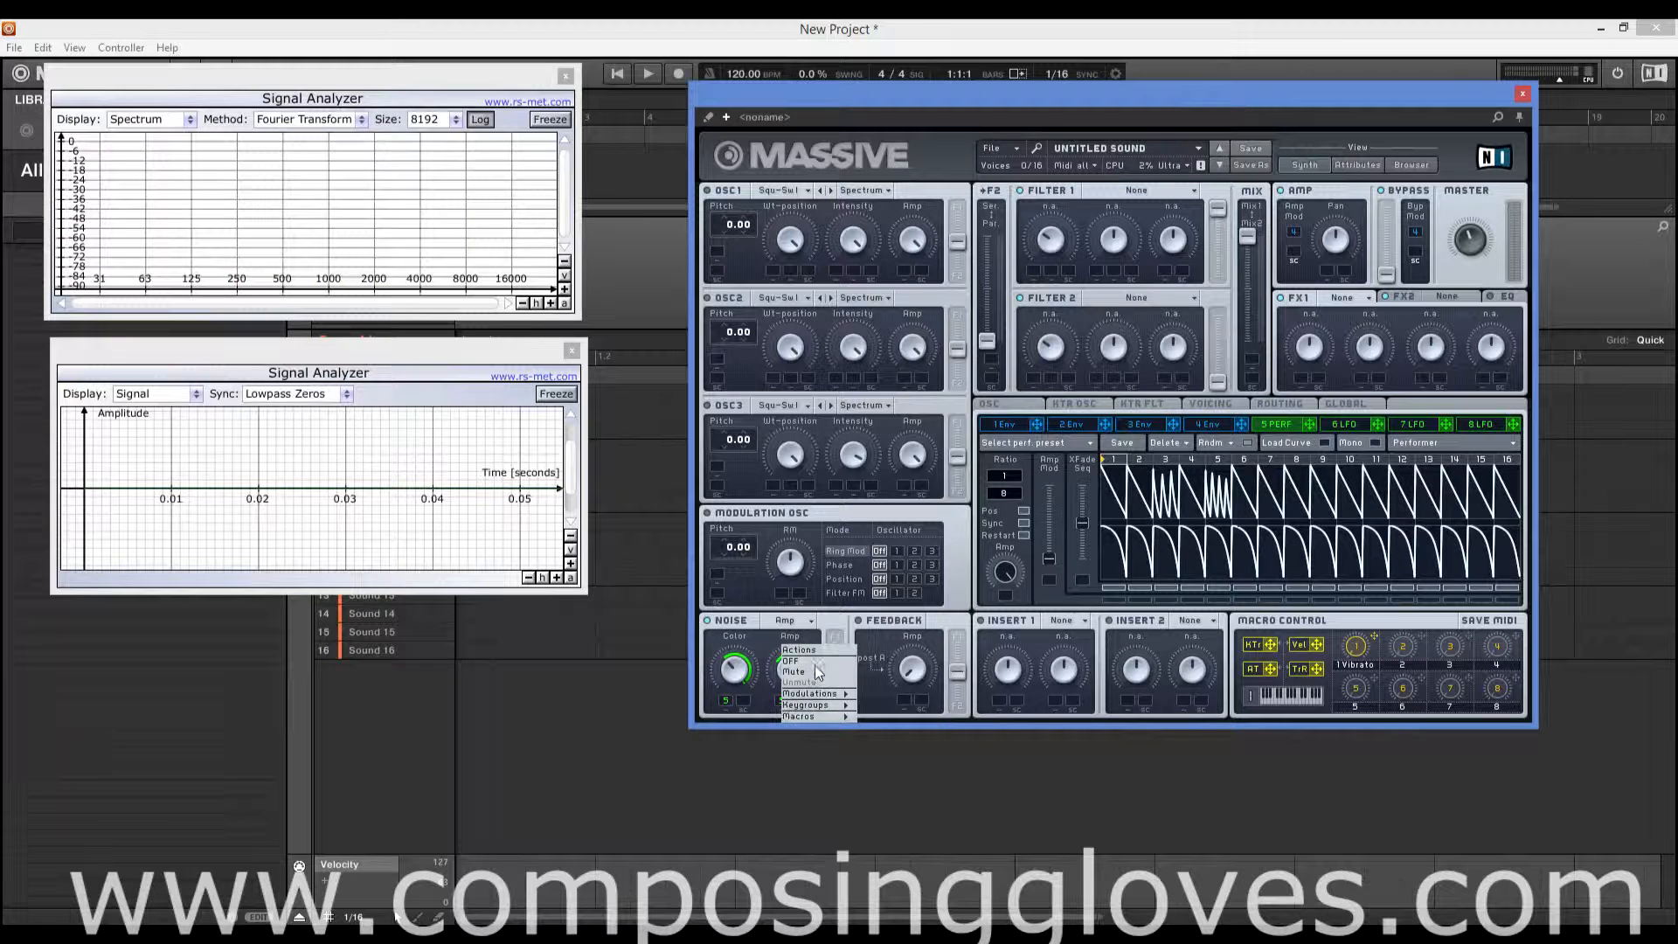
right_click(718, 698)
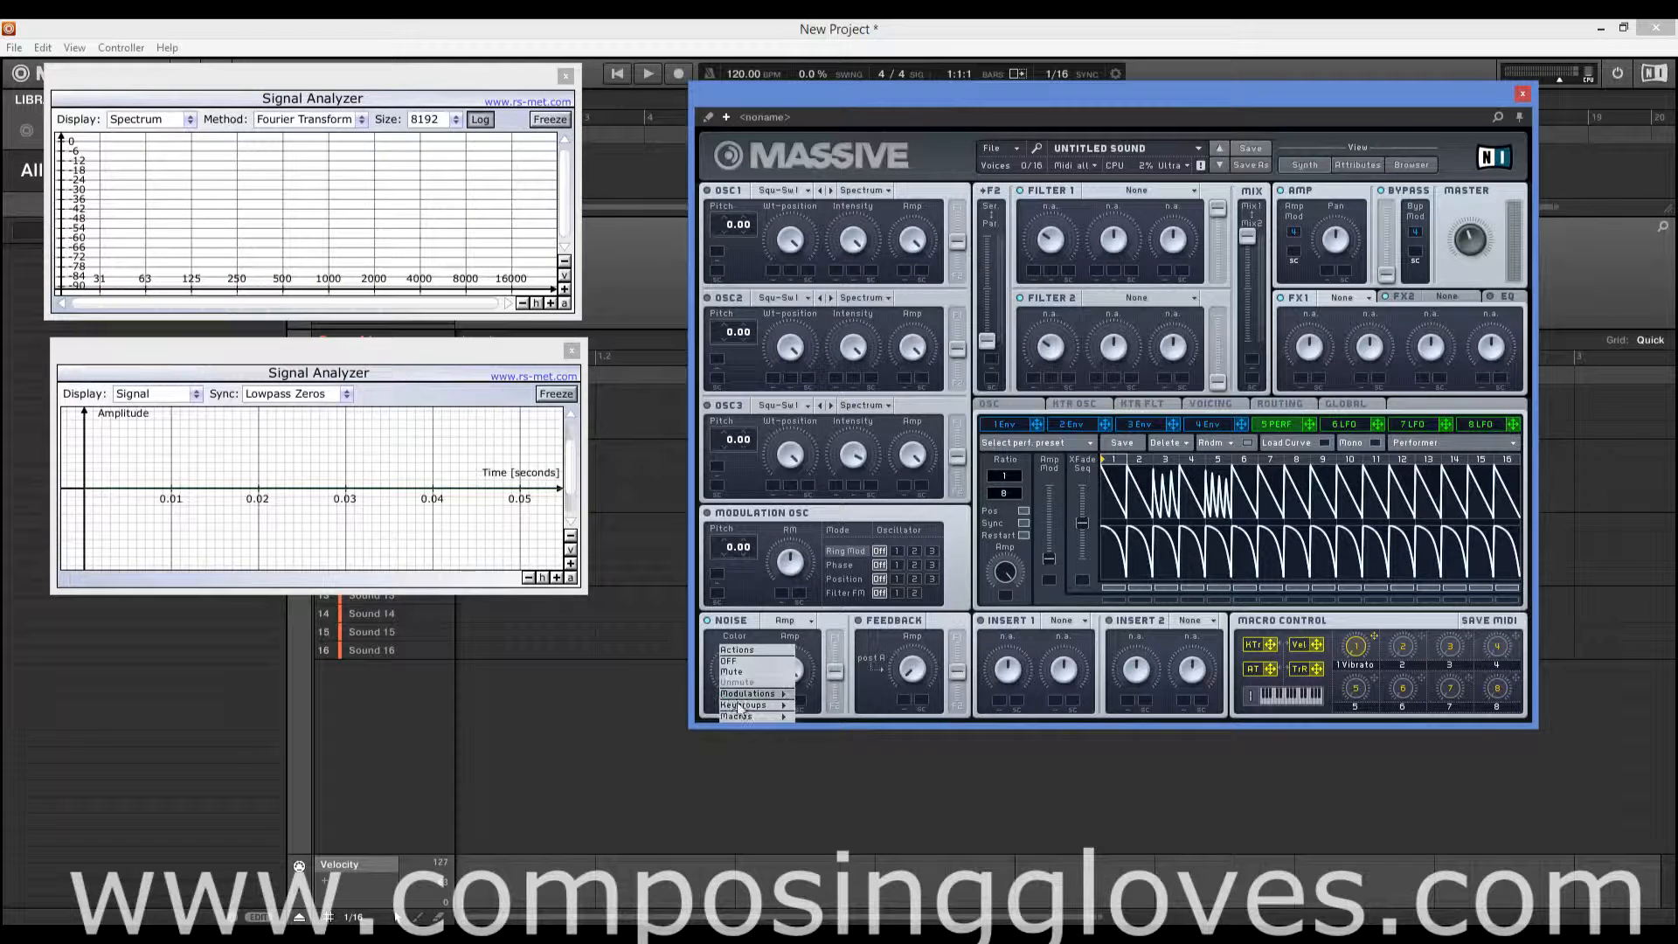
left_click(755, 663)
- Select the Paper noise type and adjust the noise generator's Amp
left_click(795, 622)
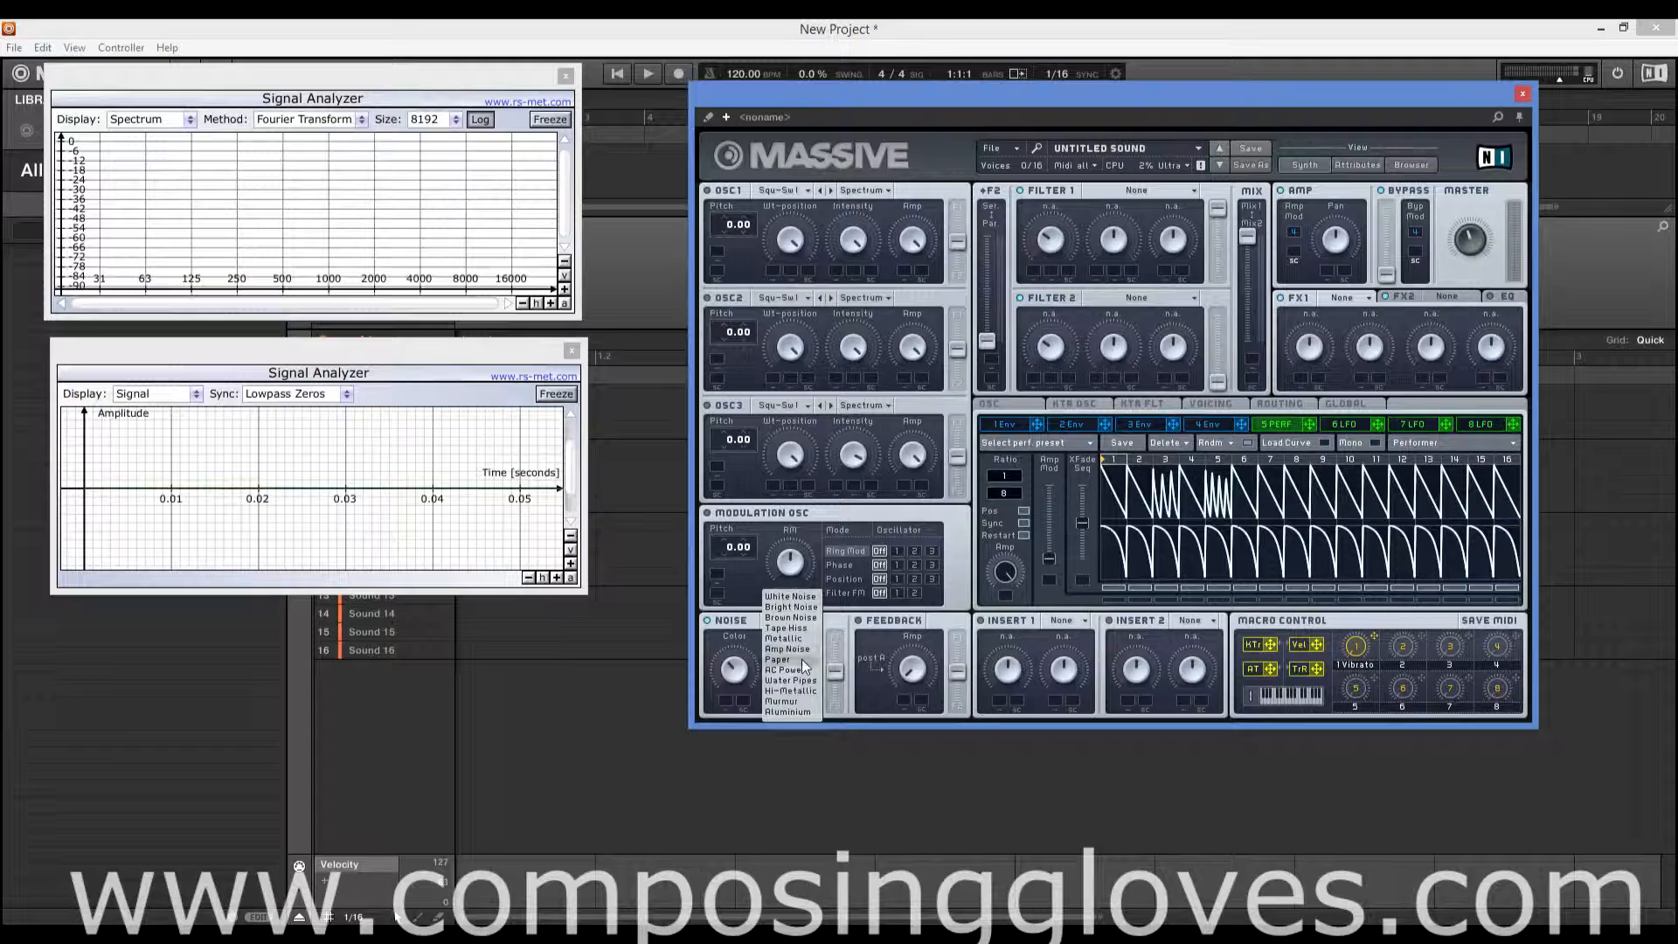
left_click(801, 659)
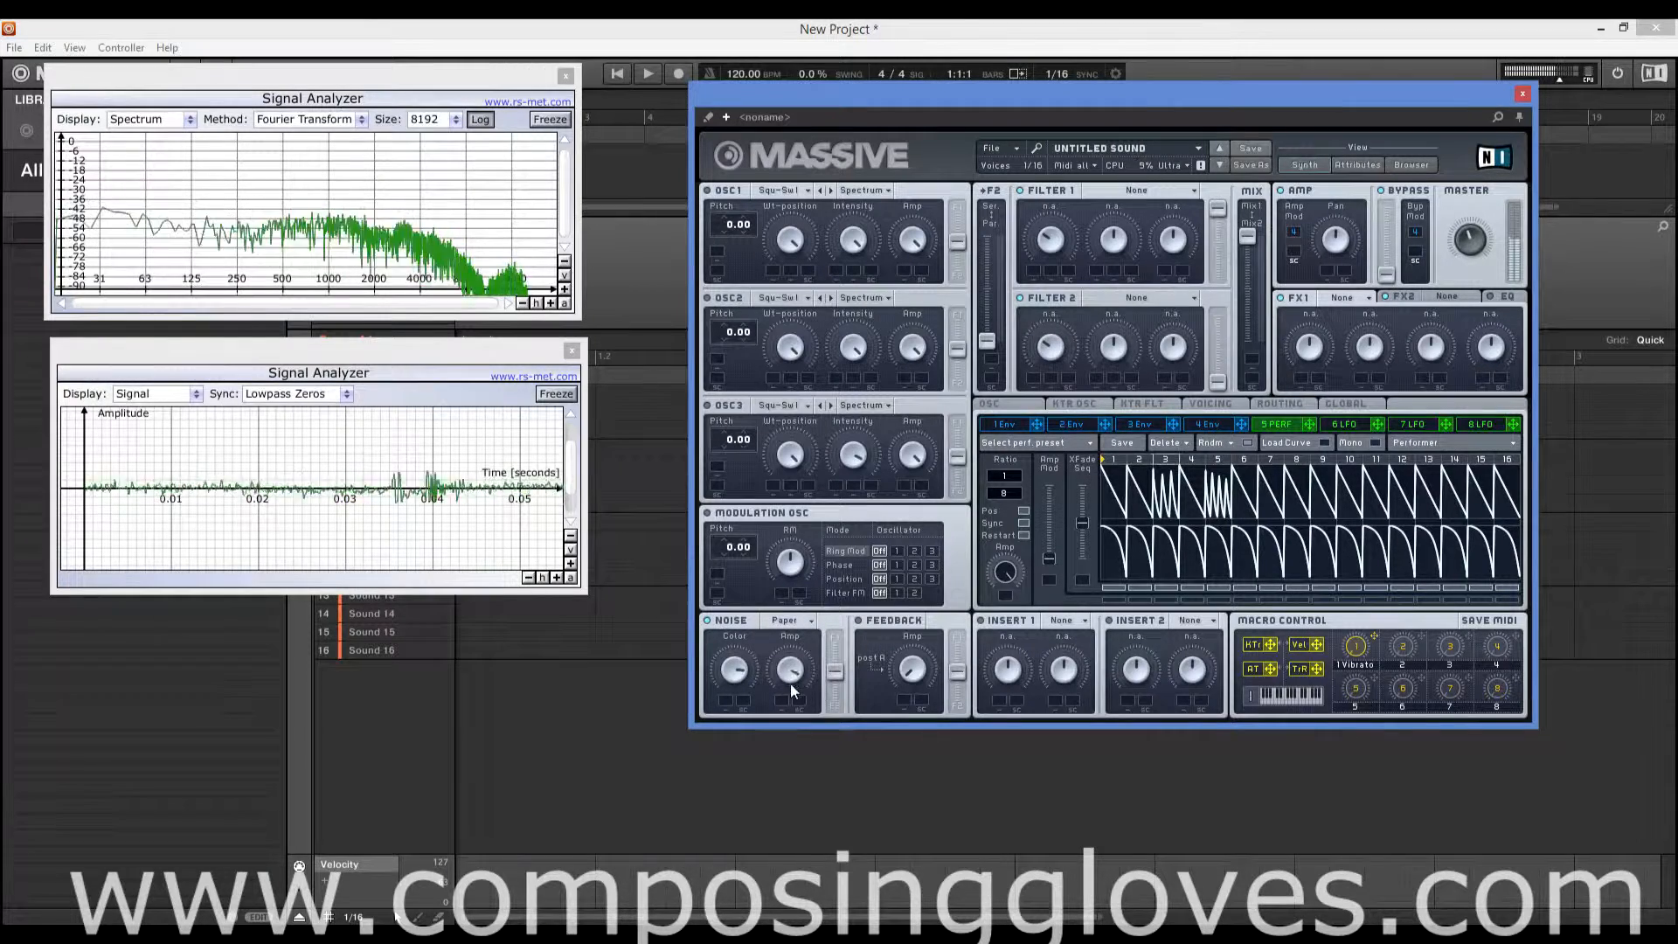
left_click_drag(790, 683, 753, 637)
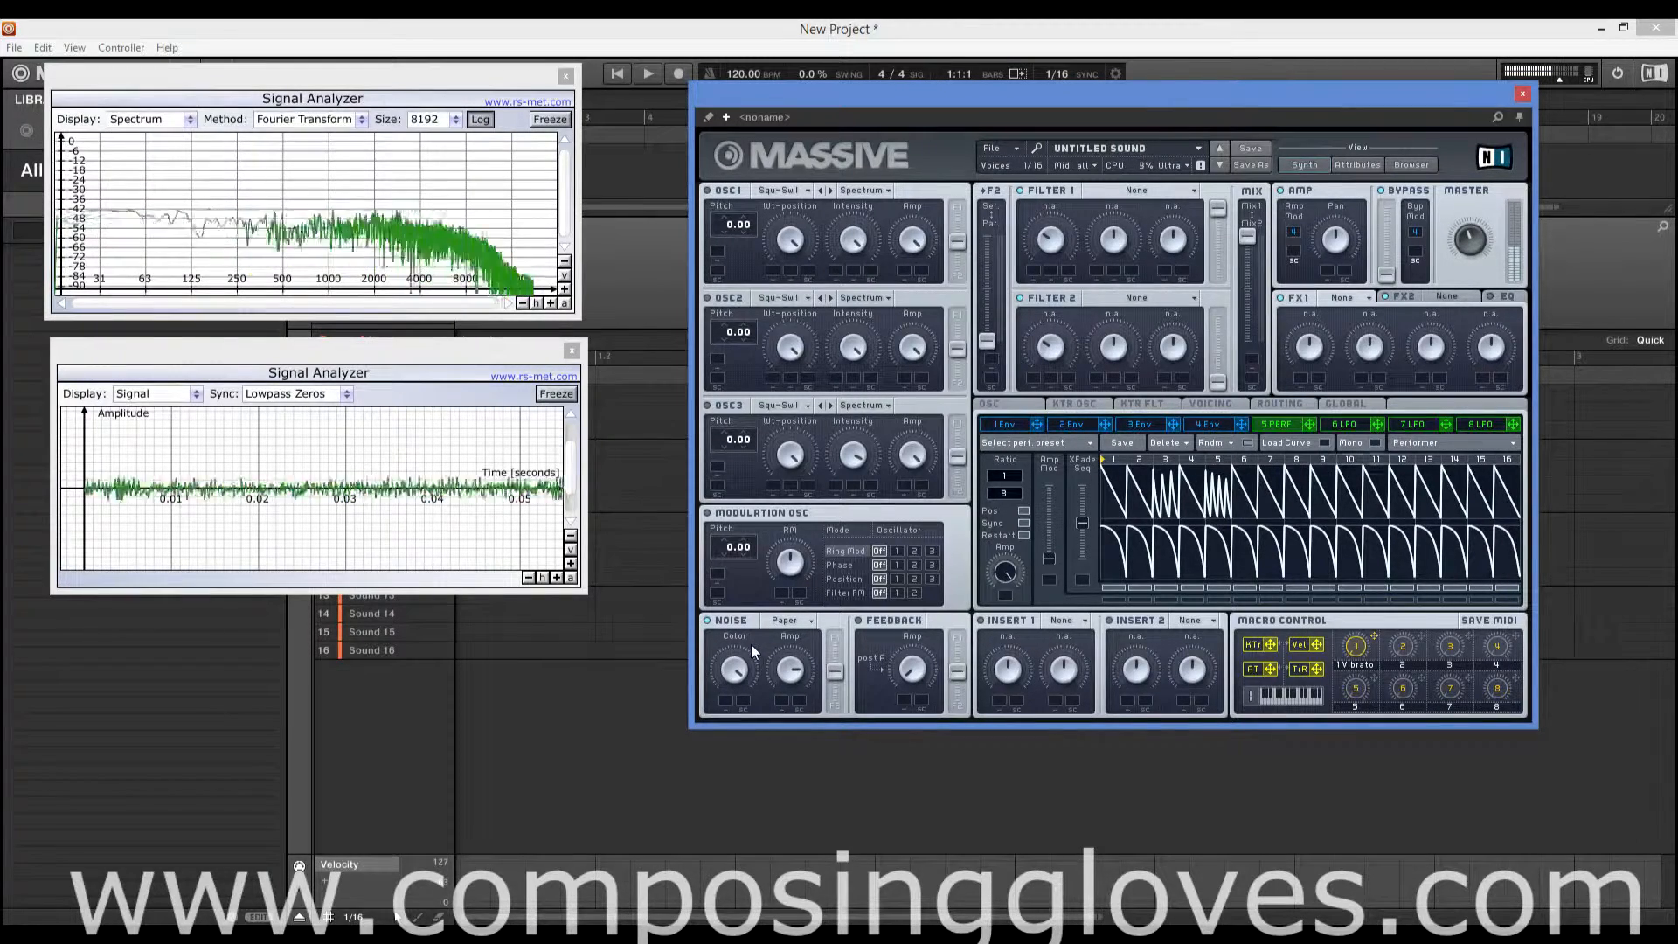
- Try the Murmur noise type, then select Aluminium and raise its Color
left_click(791, 621)
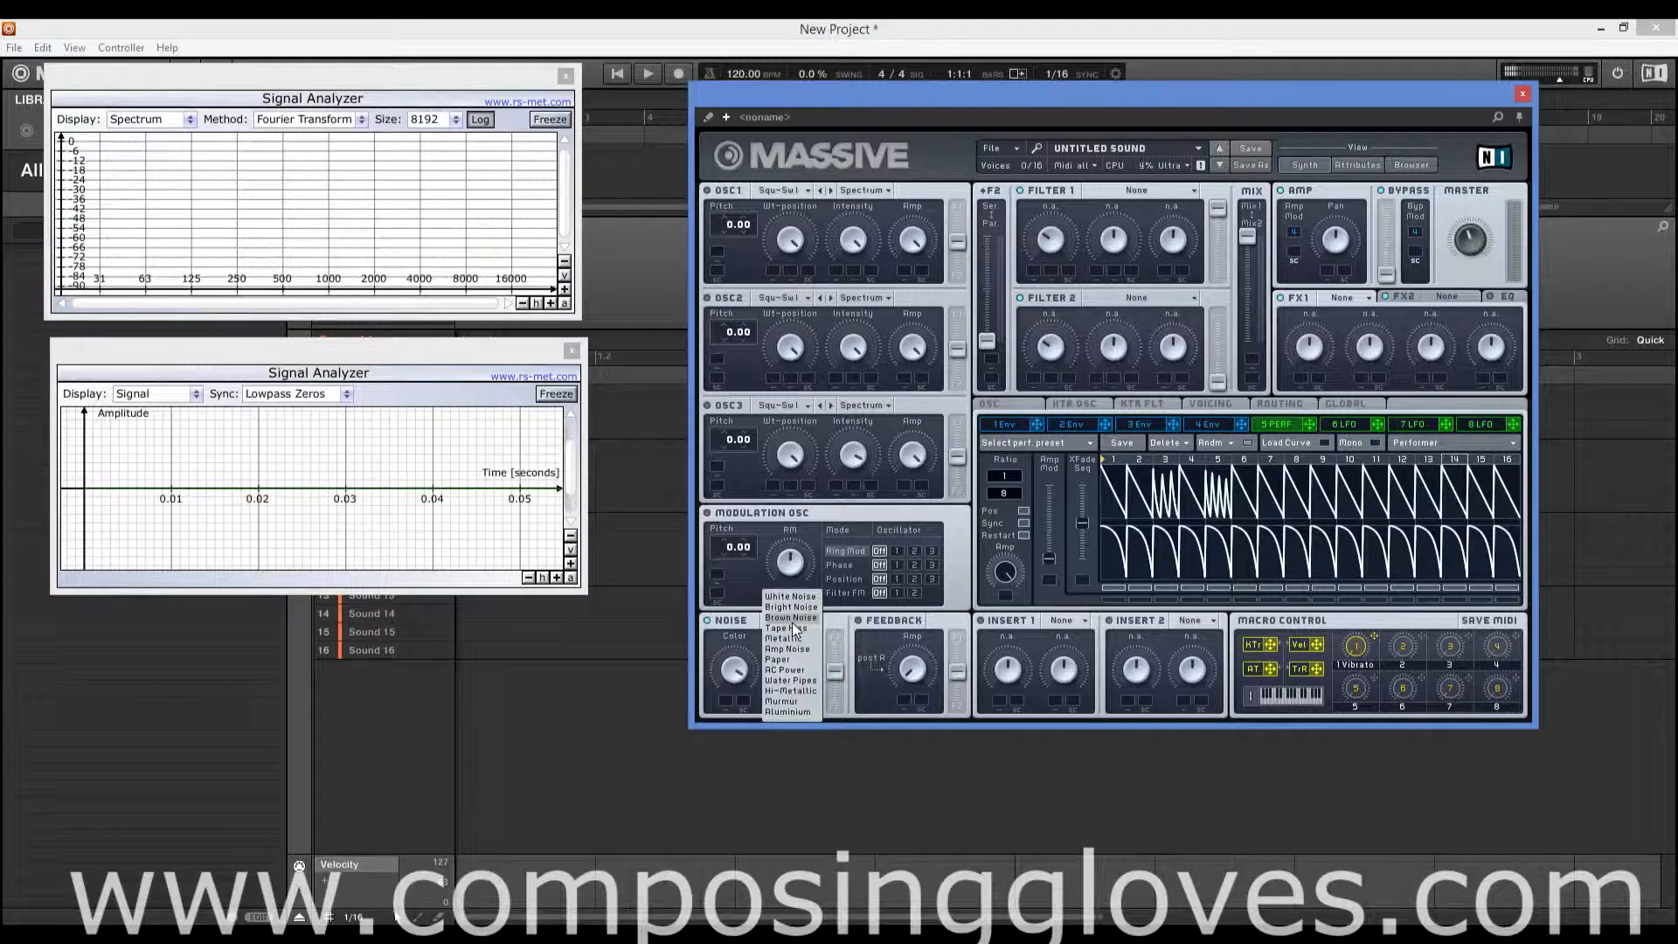
left_click(806, 702)
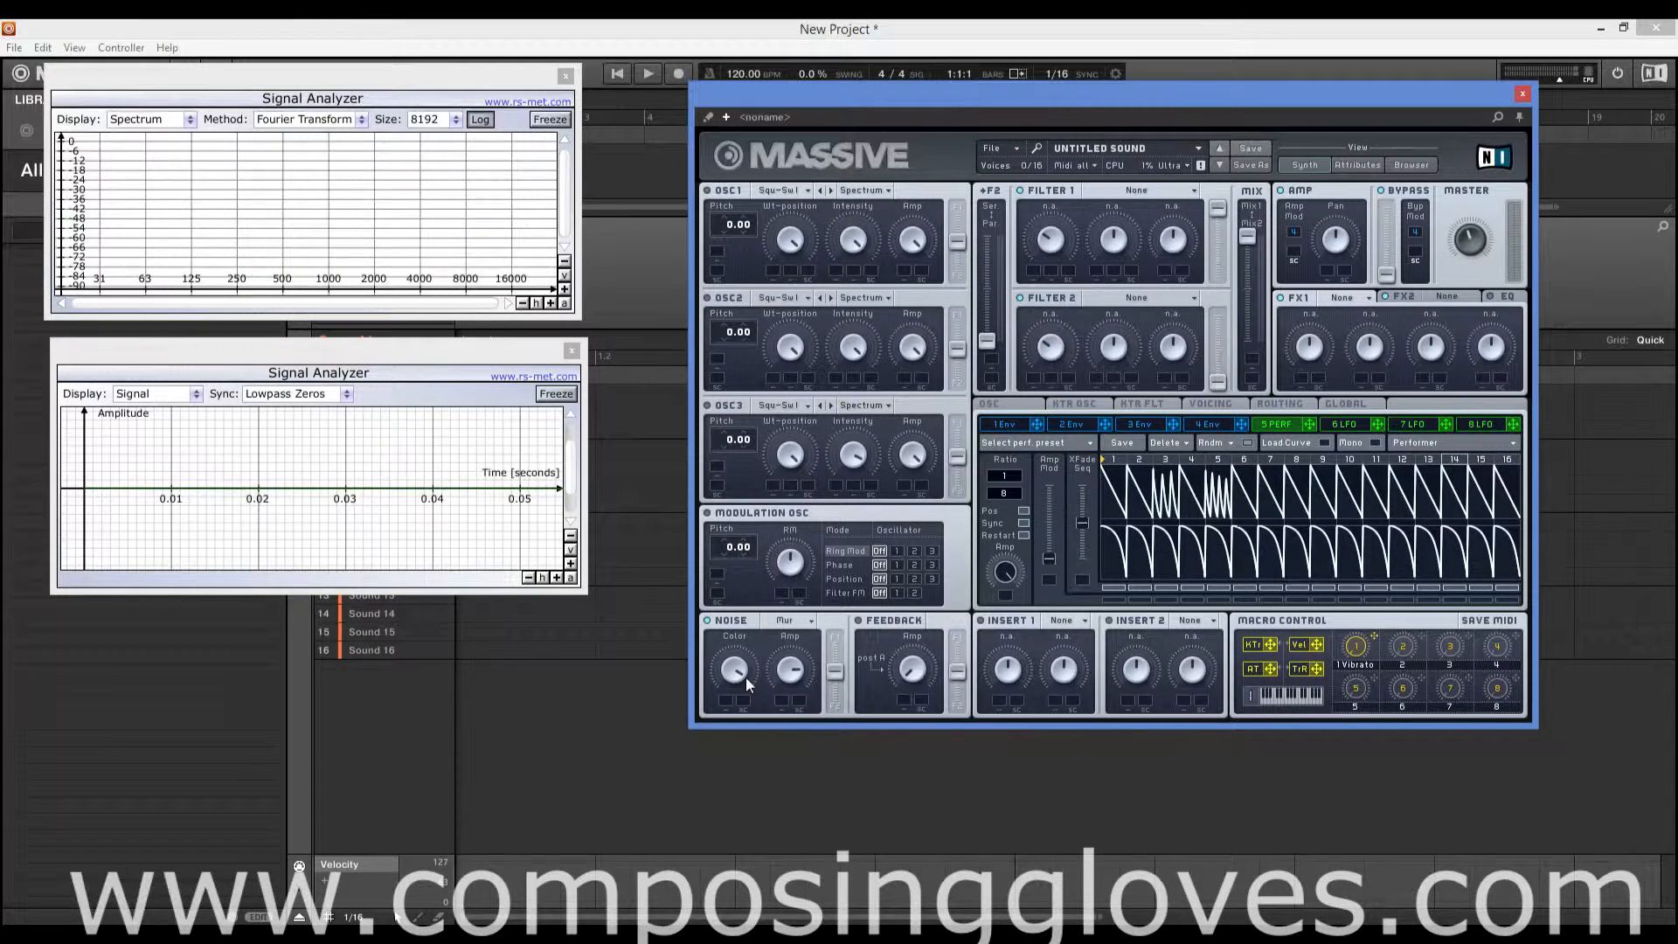
left_click(786, 621)
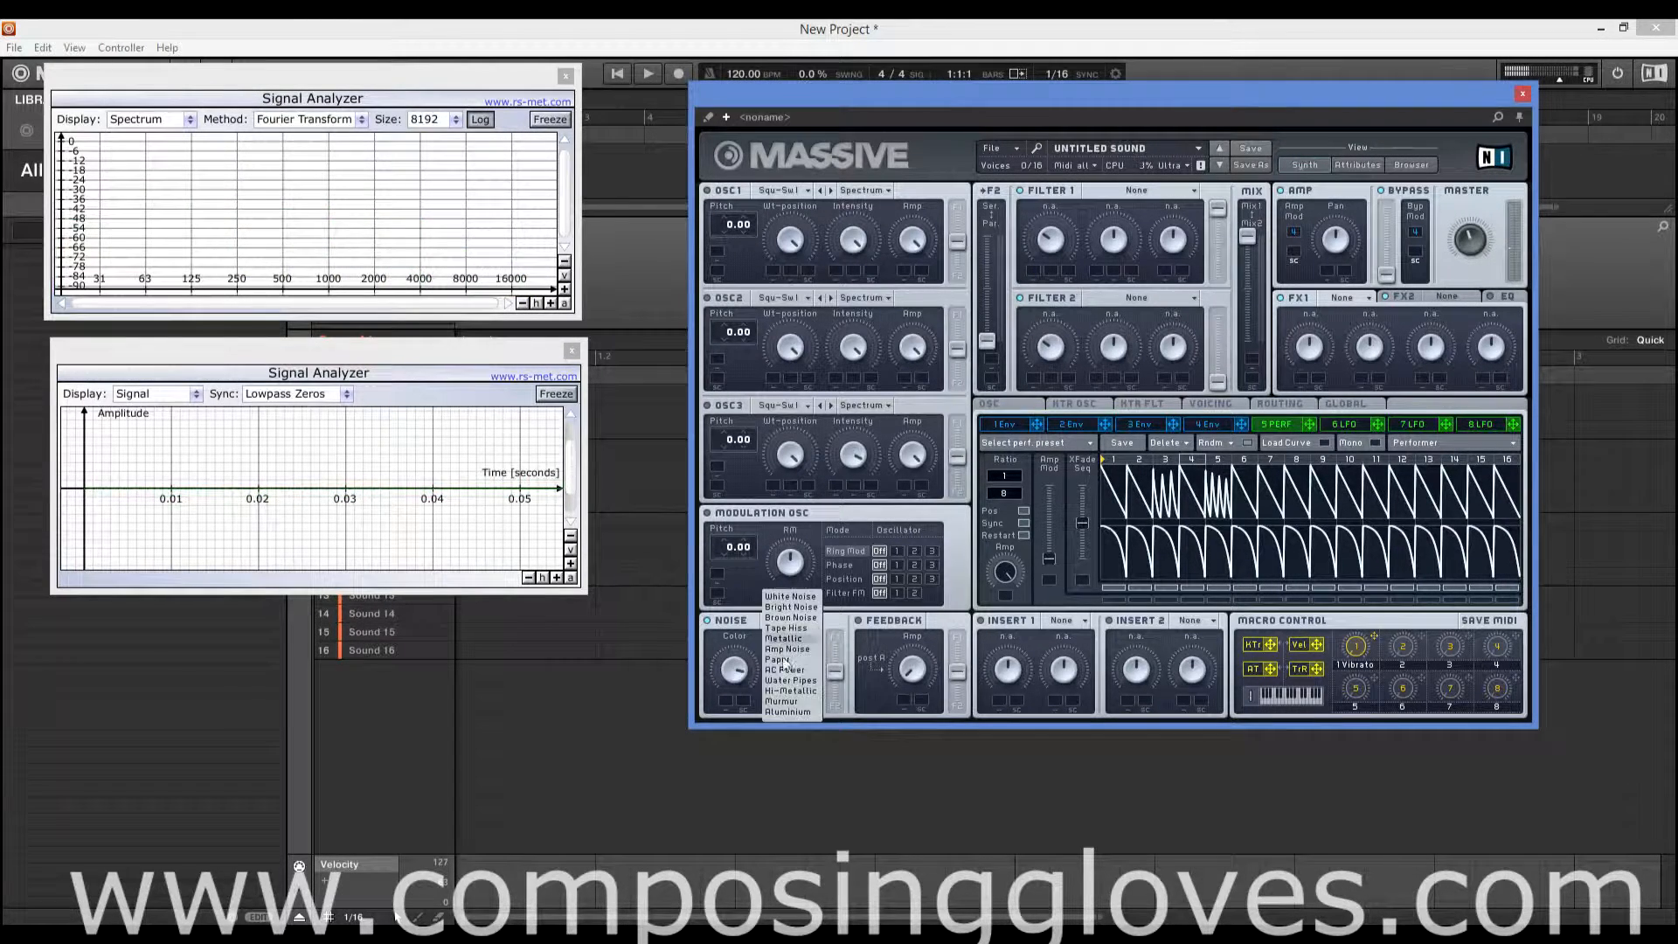
left_click(787, 712)
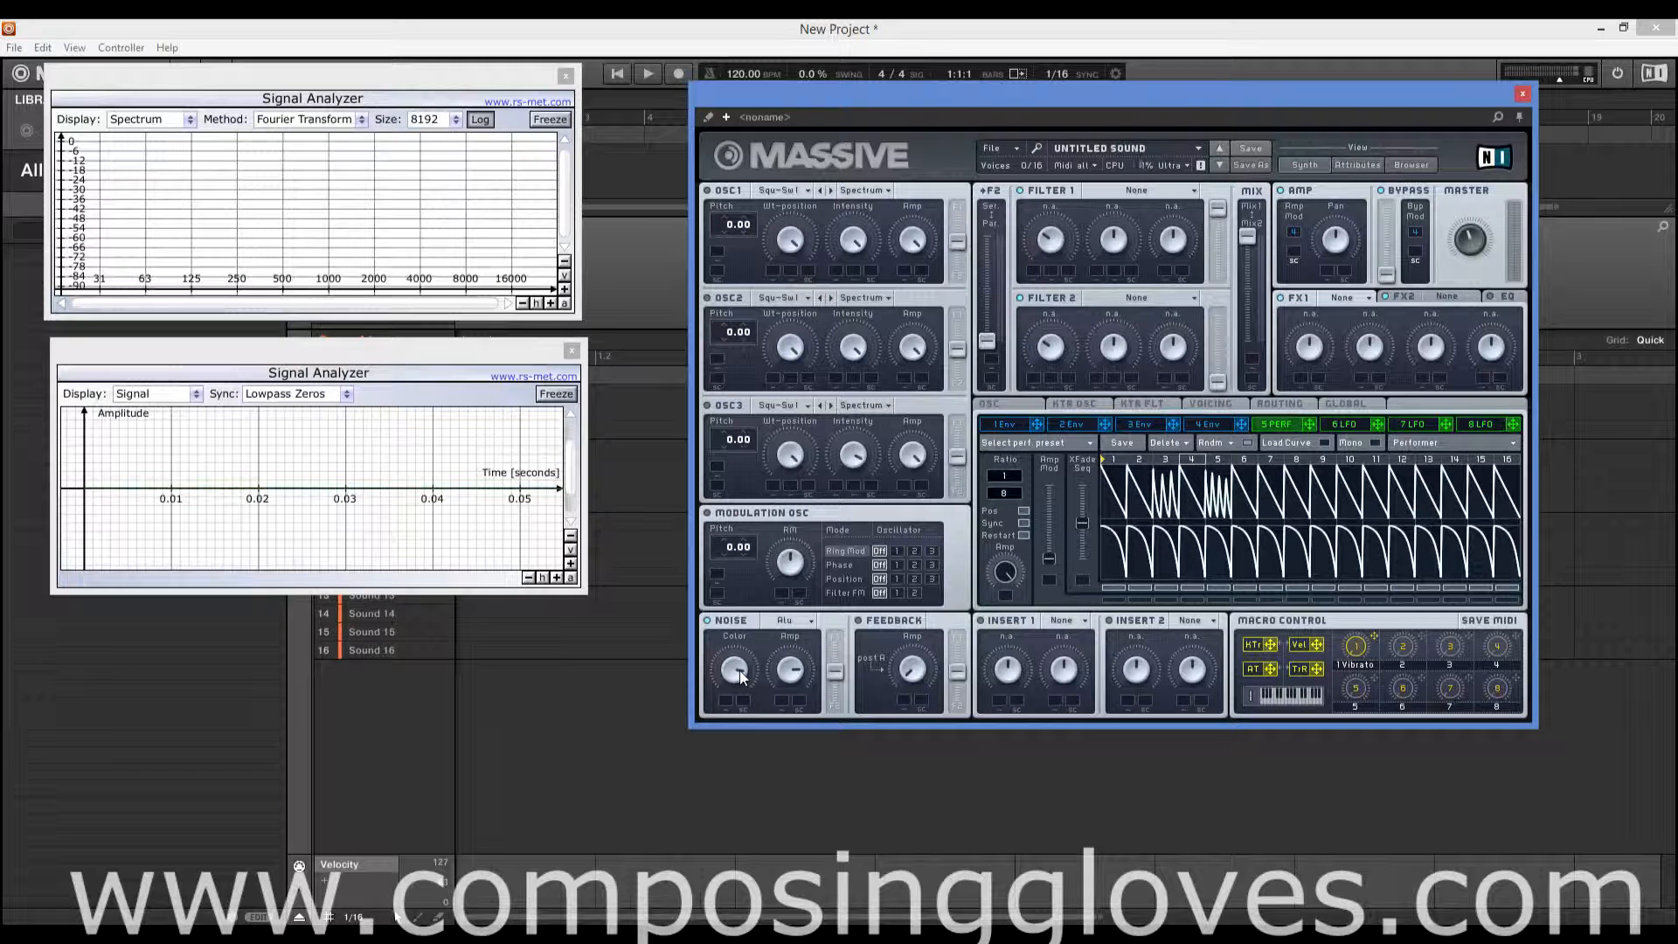
left_click_drag(740, 713, 740, 624)
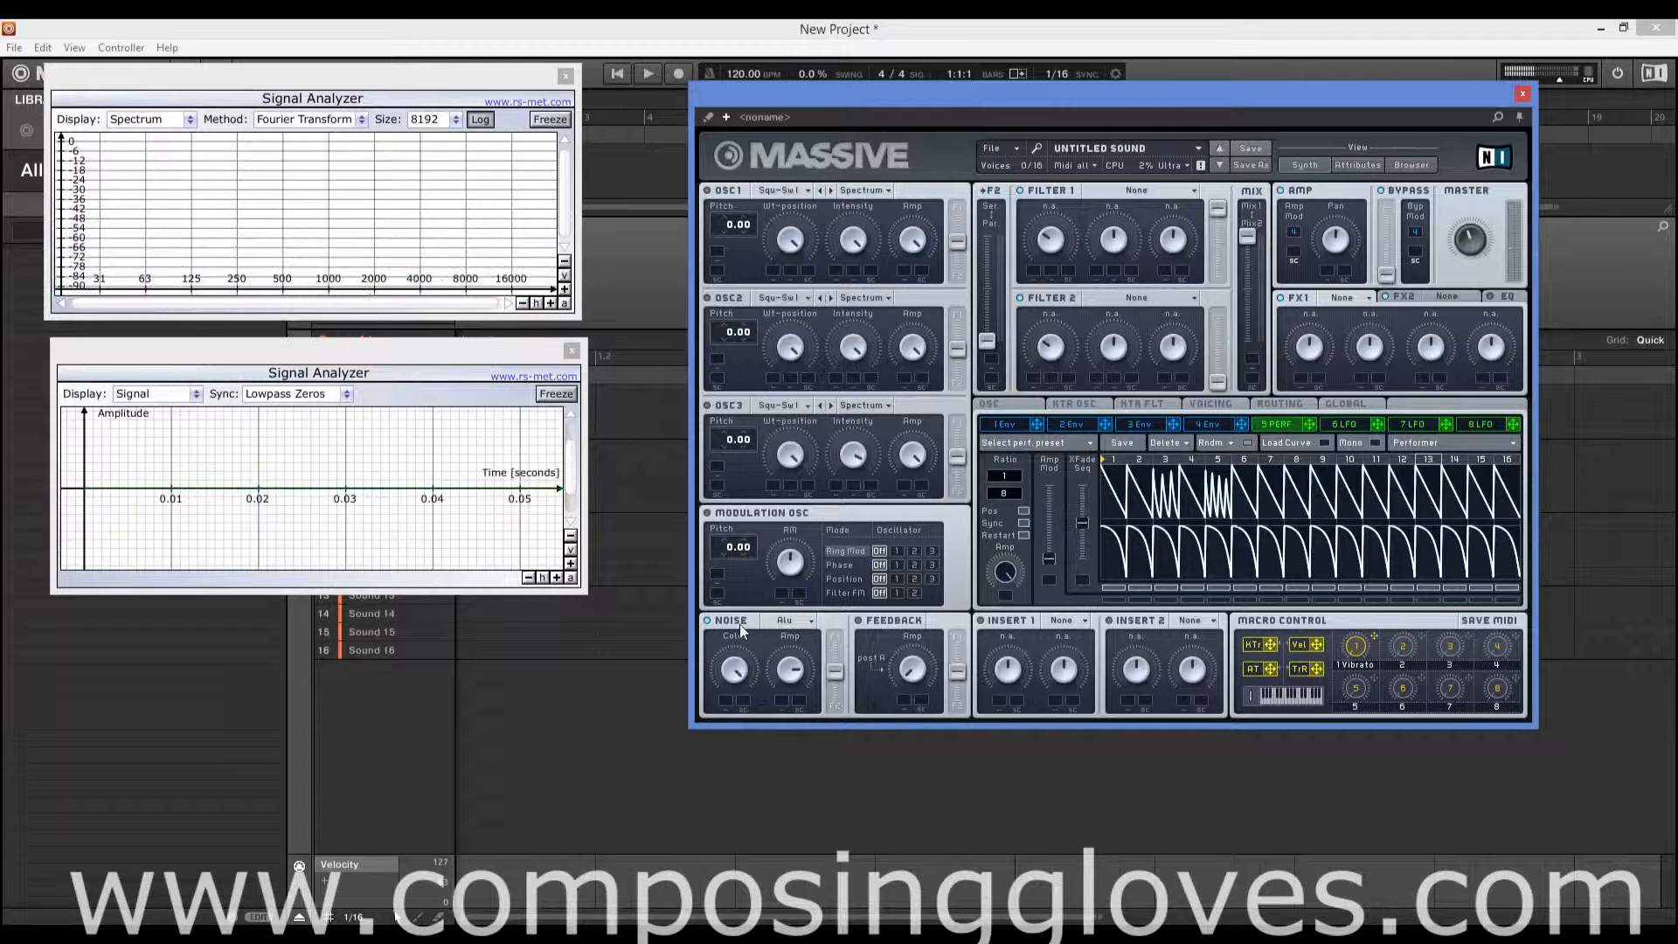